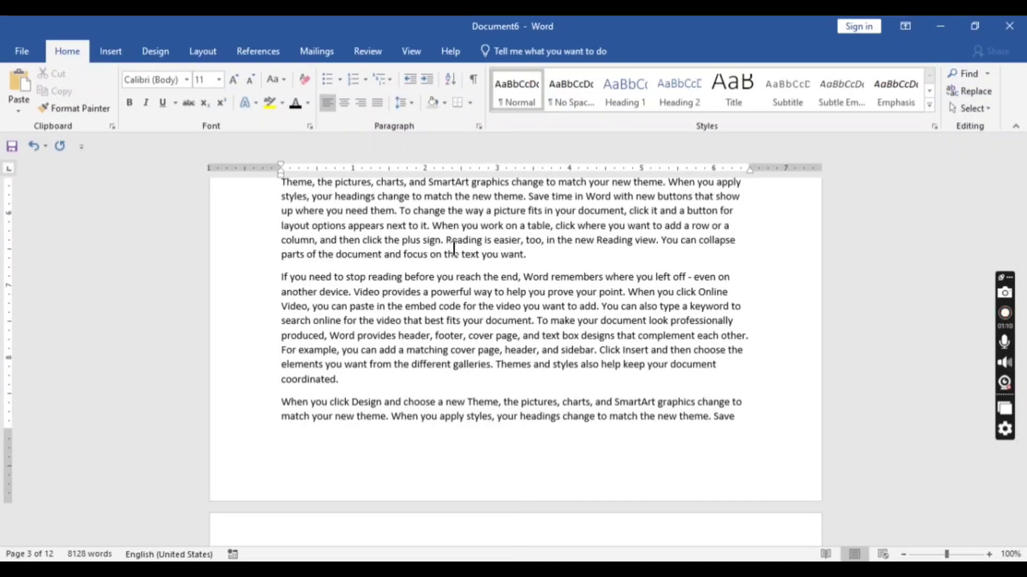
Start a caption for the triangle shape on page 1 and enter Triangle after the Figure 1 label.
scroll(503, 255, up, 2)
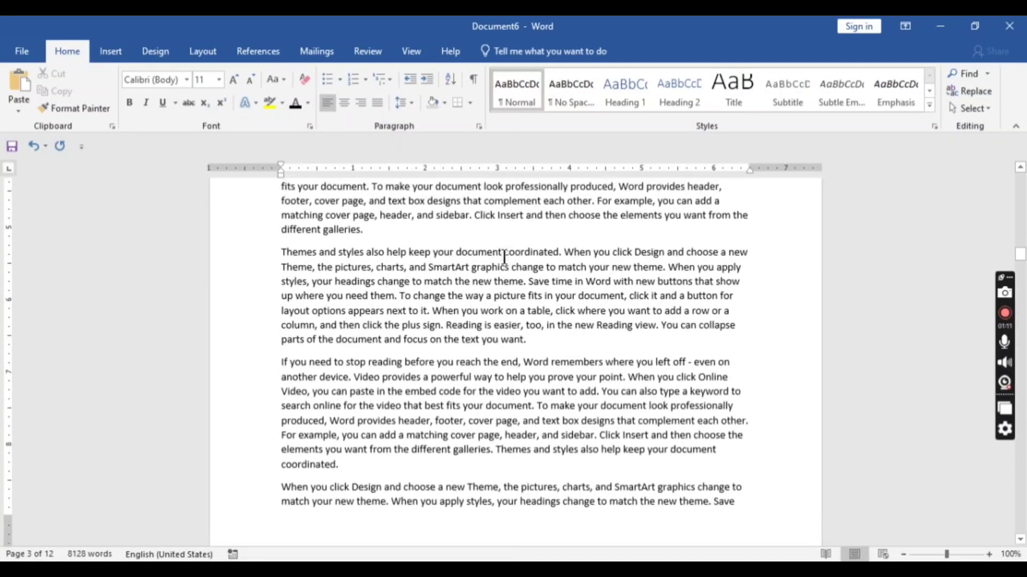
scroll(504, 258, down, 3)
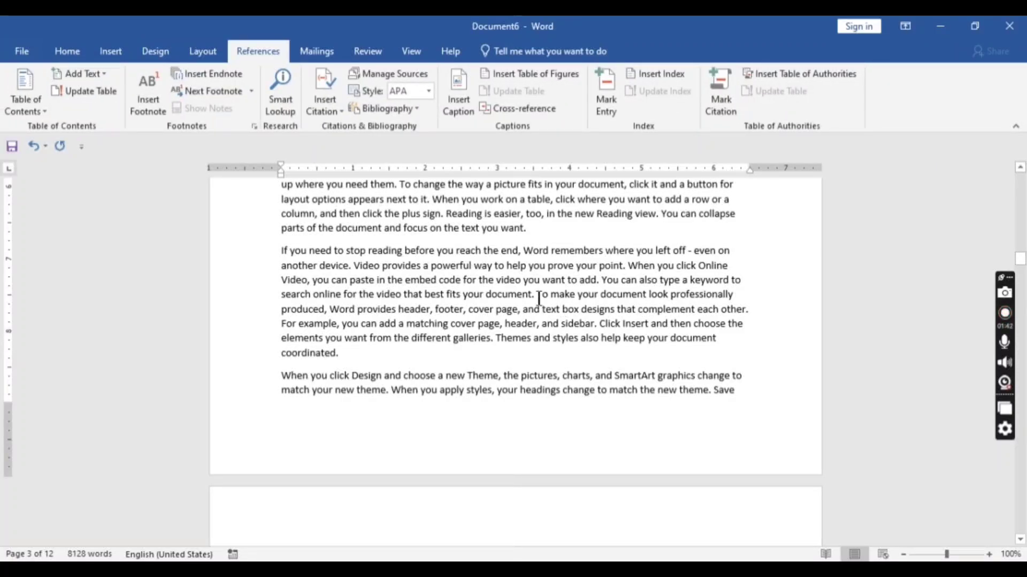
scroll(538, 298, up, 3)
scroll(539, 298, up, 10)
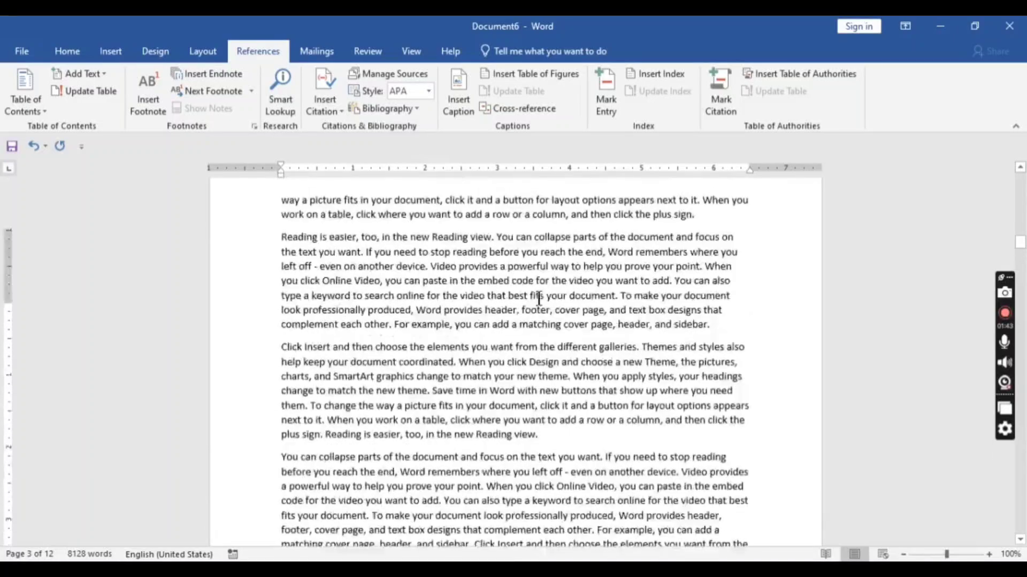
scroll(538, 297, up, 5)
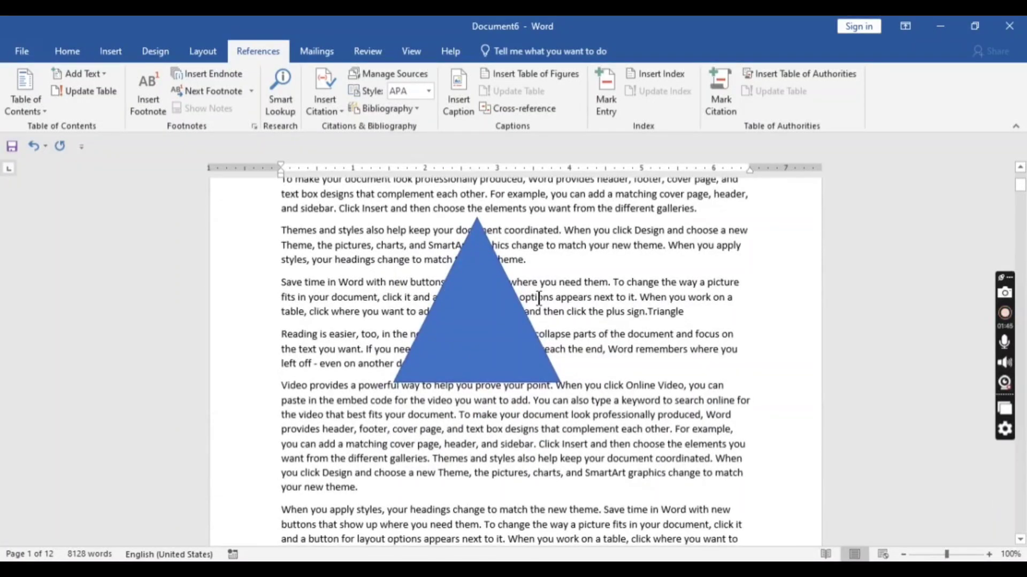
scroll(538, 297, down, 1)
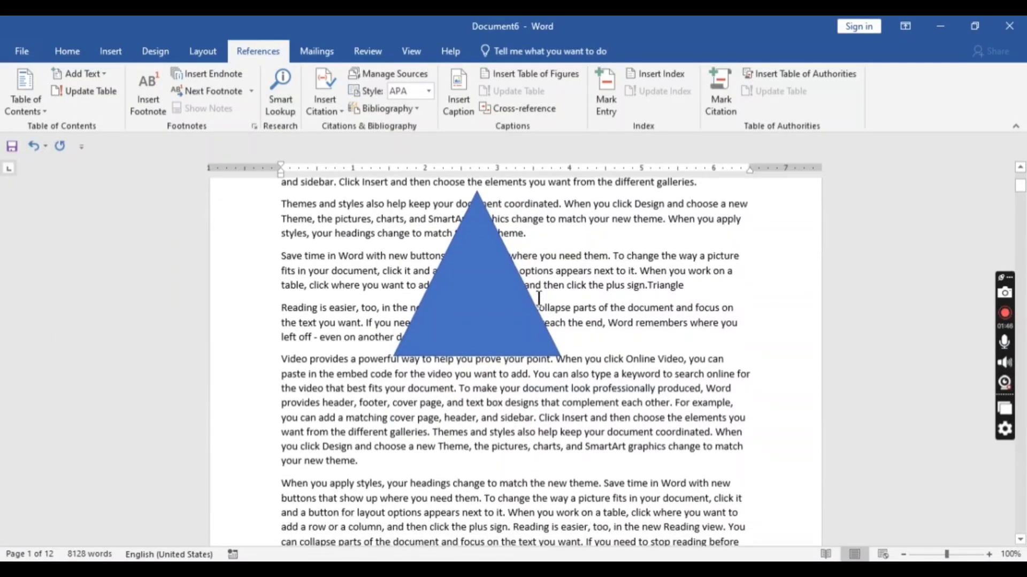
click(492, 300)
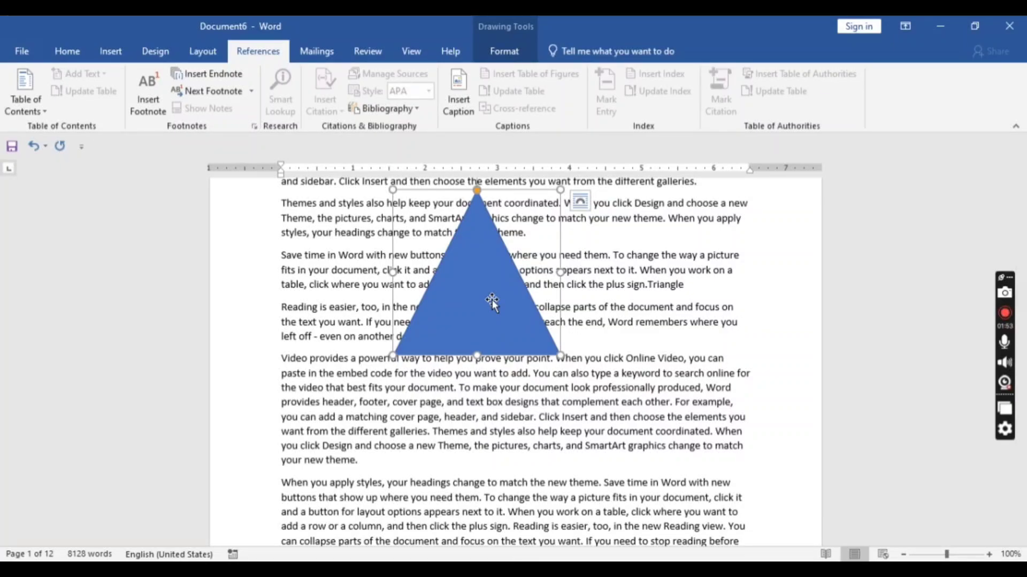
click(453, 103)
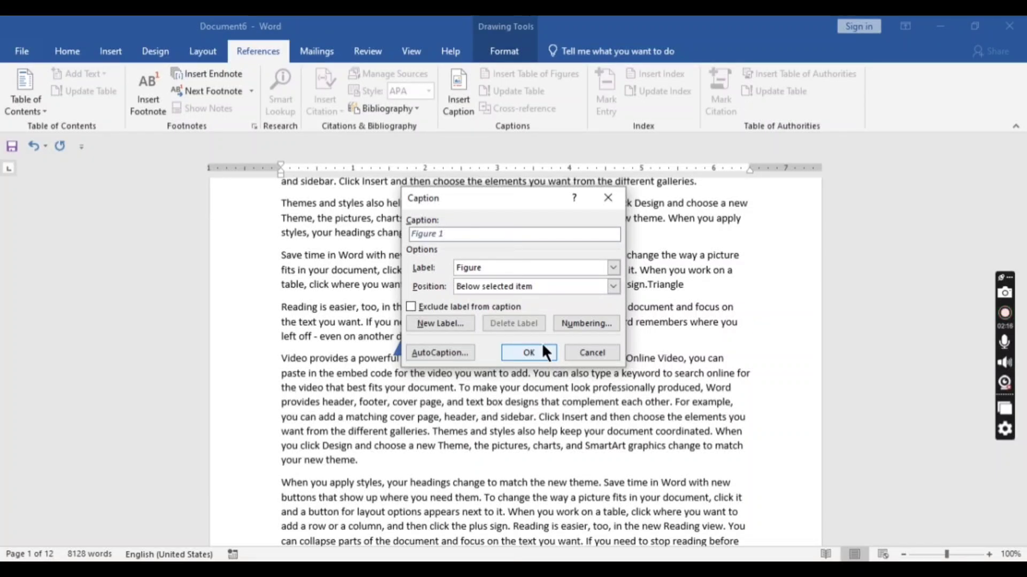
text(tr)
key(BackSpace)
key(BackSpace)
text(Tr)
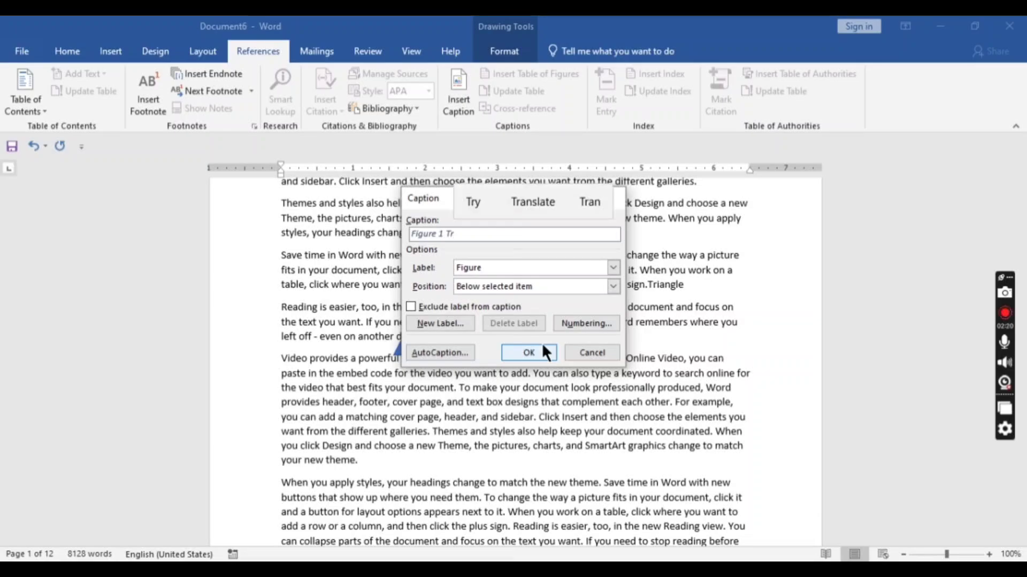
text(ian)
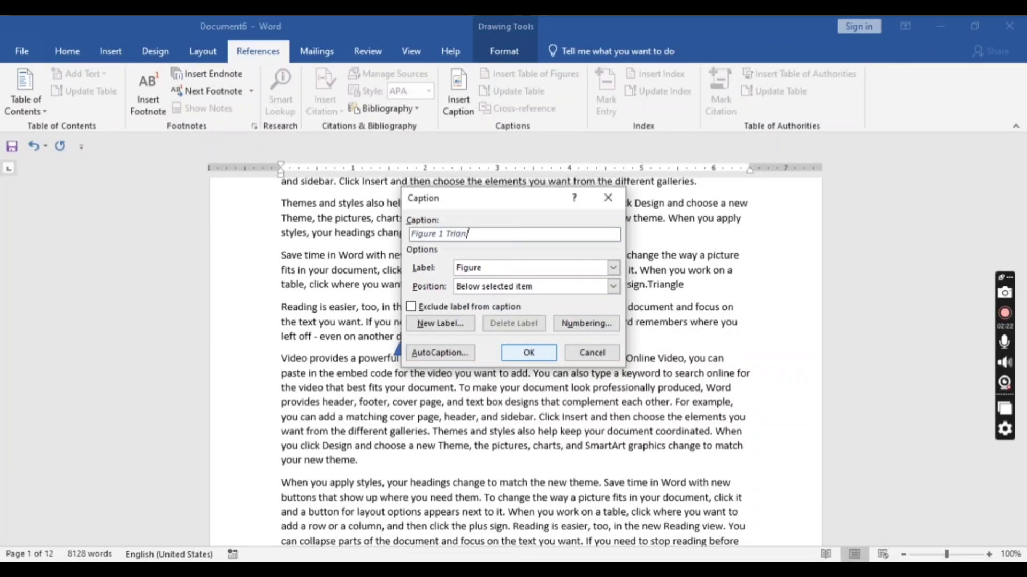
text(gle)
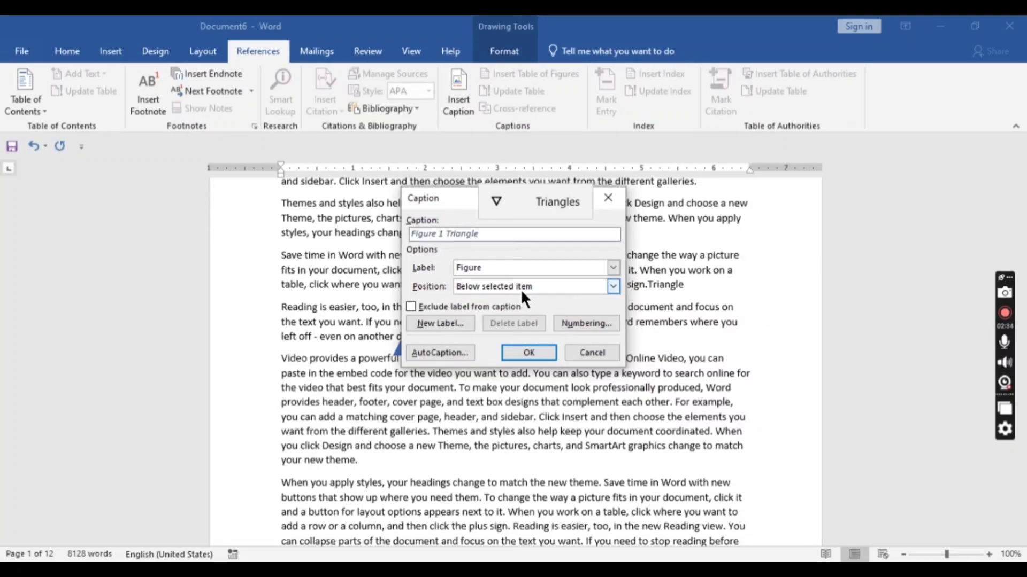
Position the triangle's caption below the selected item and insert it.
click(614, 285)
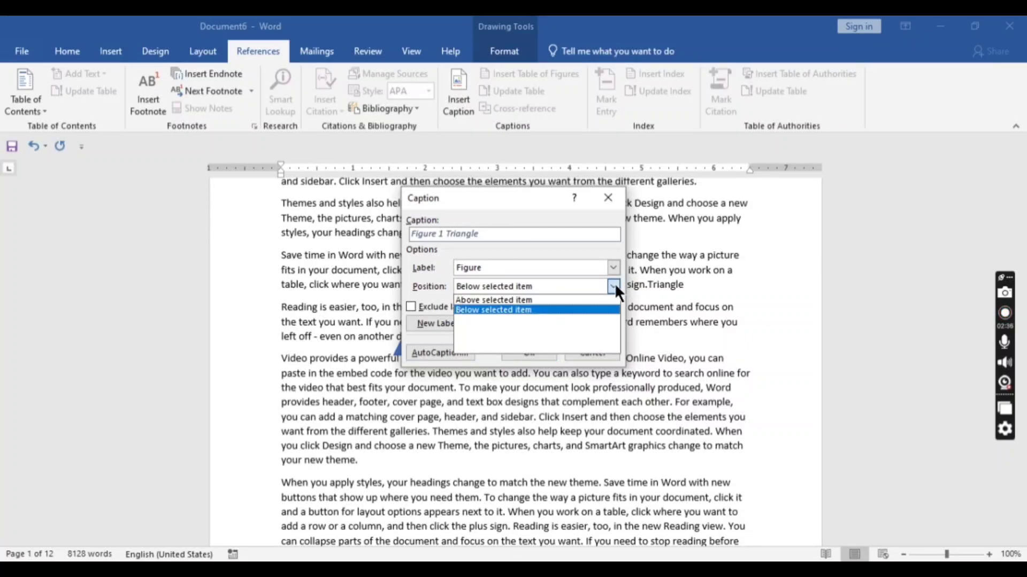
click(530, 309)
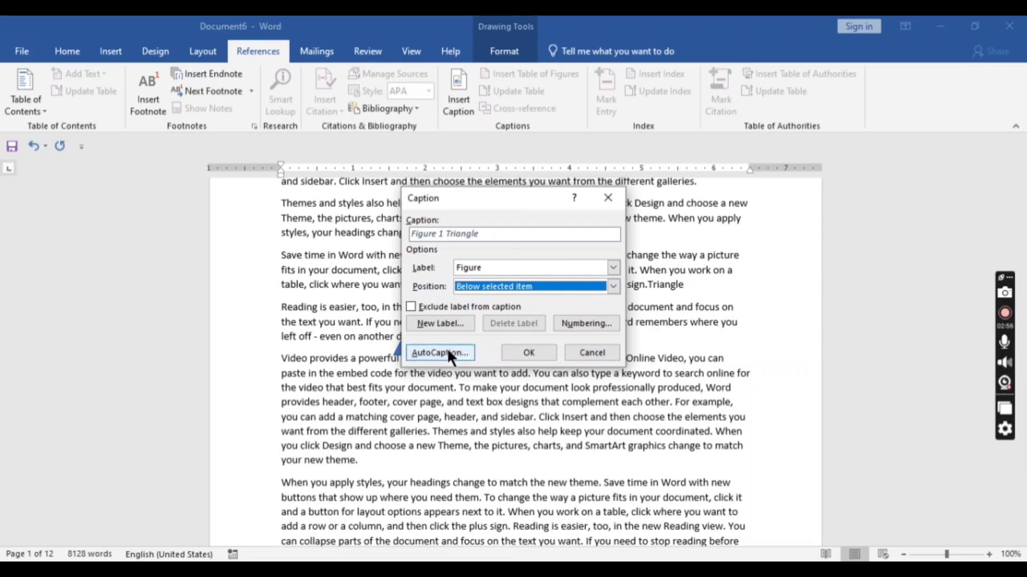
click(527, 352)
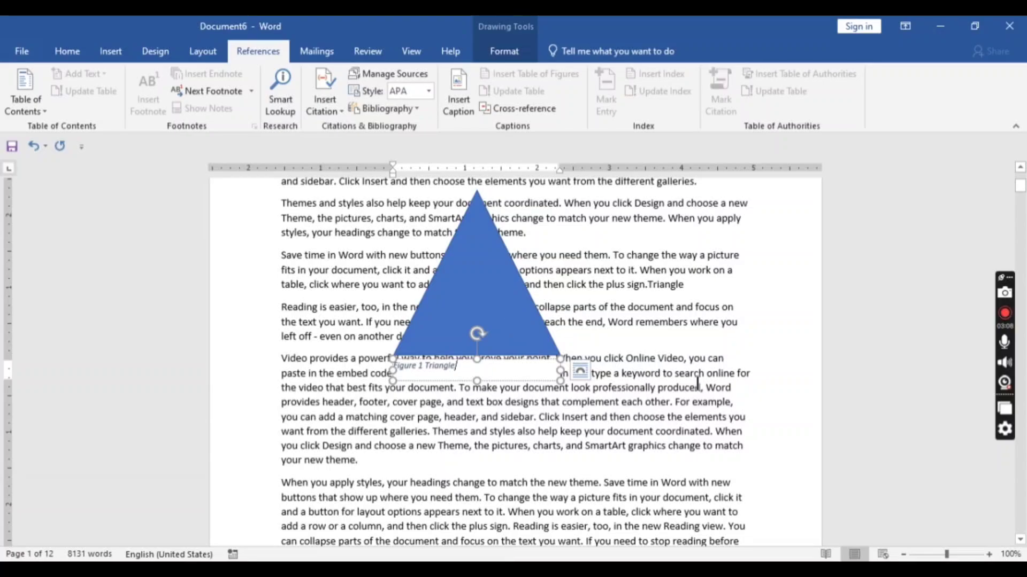
click(680, 413)
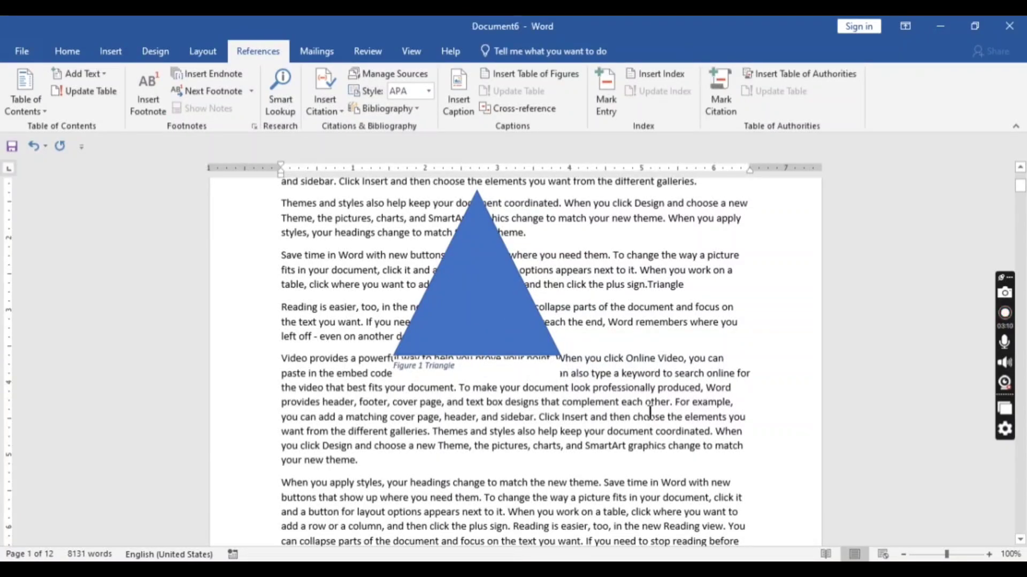
Insert the caption "Figure 2 Smiley face" below the smiley face shape on page 5.
scroll(650, 413, down, 4)
scroll(650, 413, down, 15)
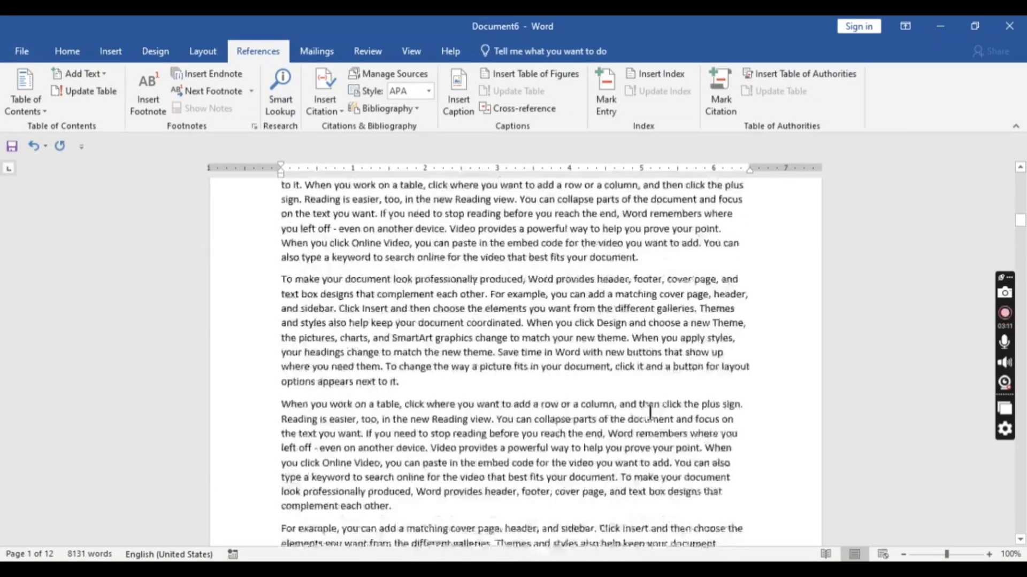
scroll(650, 413, down, 15)
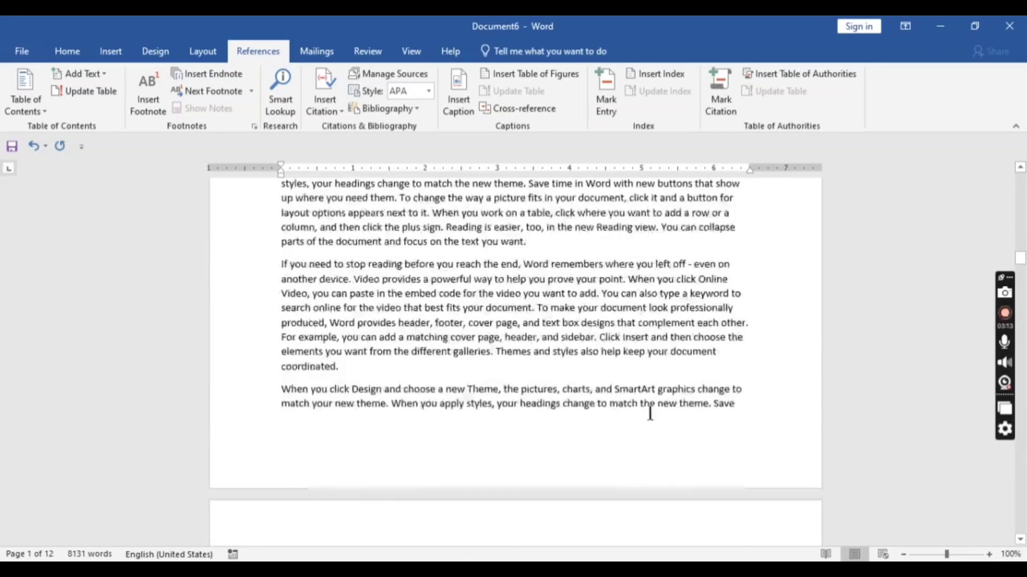
scroll(651, 413, down, 5)
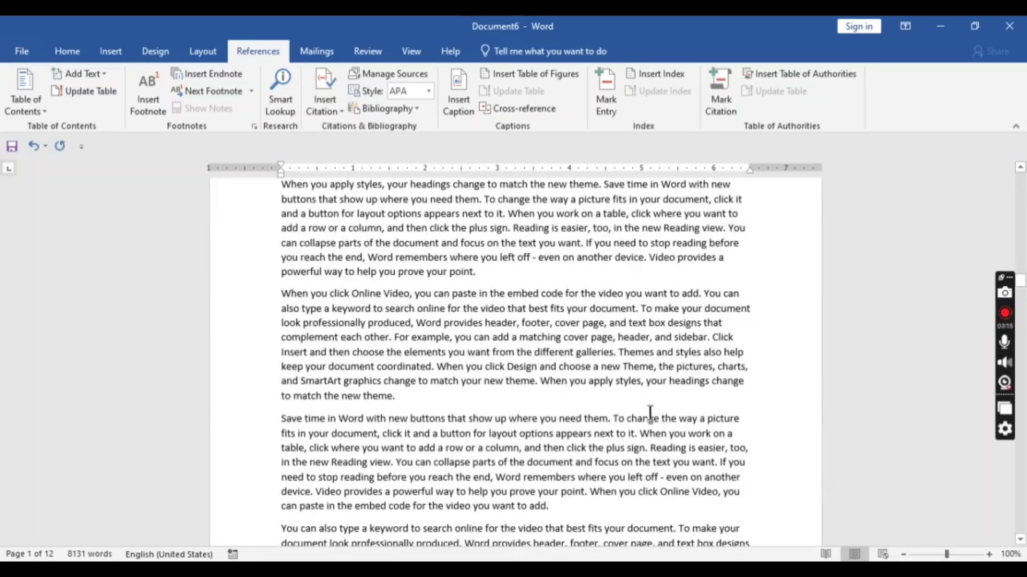
scroll(650, 413, down, 5)
scroll(650, 413, down, 10)
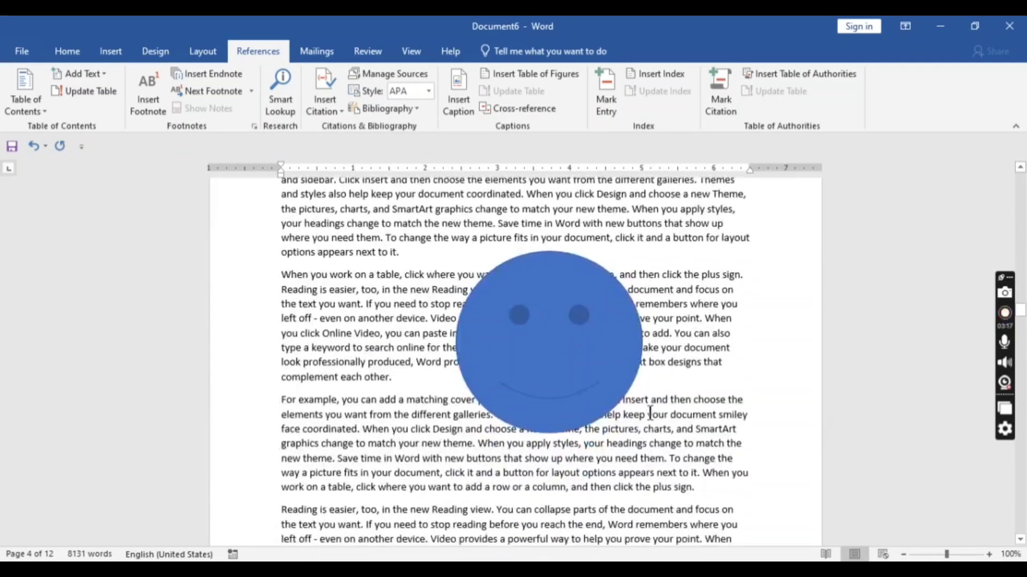
scroll(651, 412, down, 2)
scroll(615, 375, up, 1)
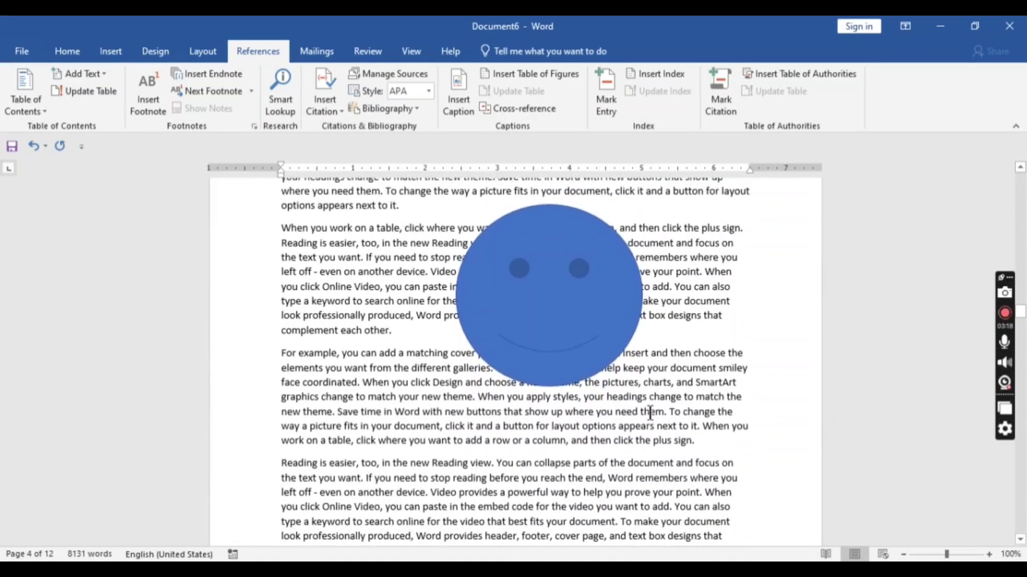
click(561, 327)
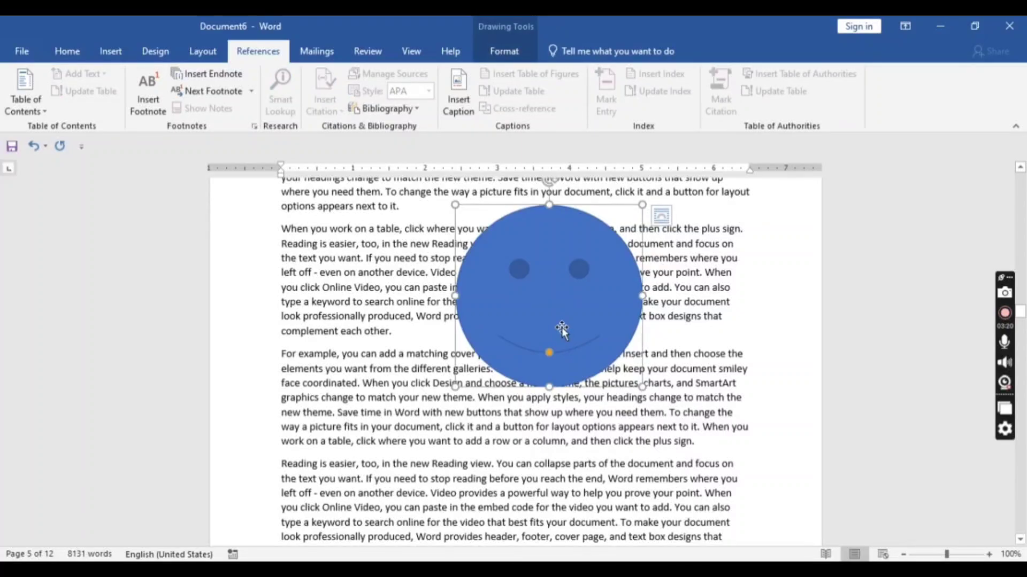
click(458, 102)
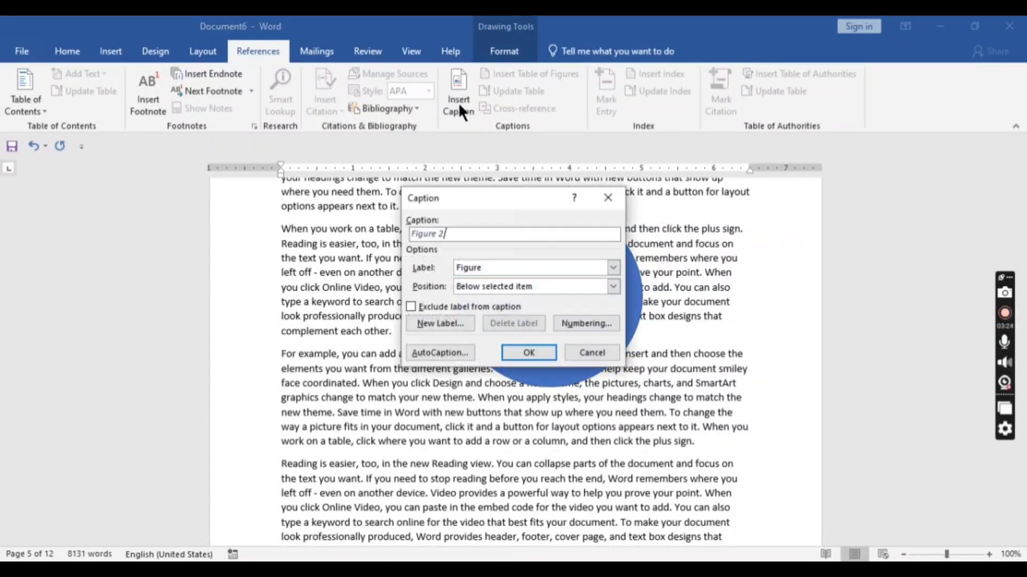
text(Smiley face)
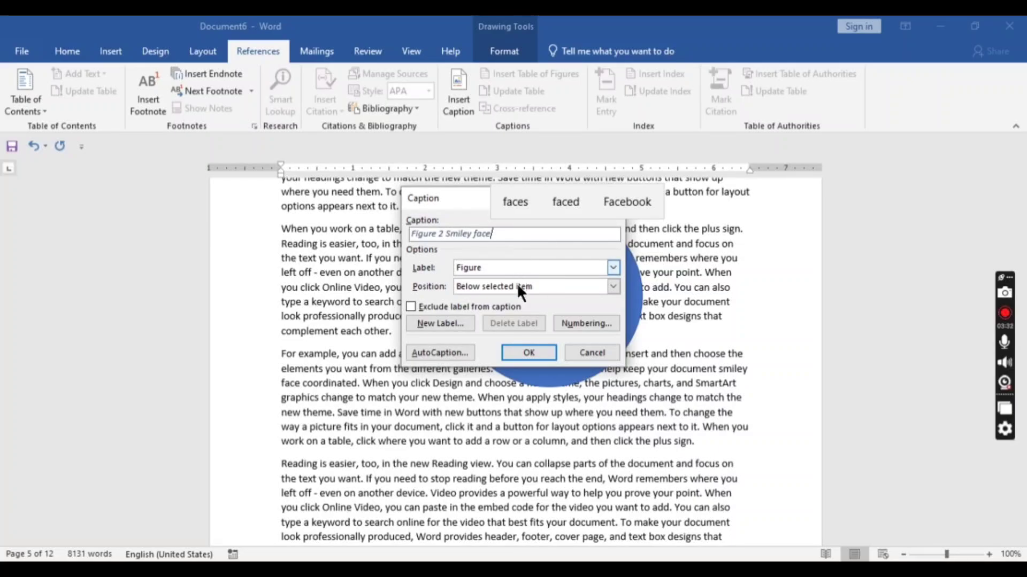
click(528, 353)
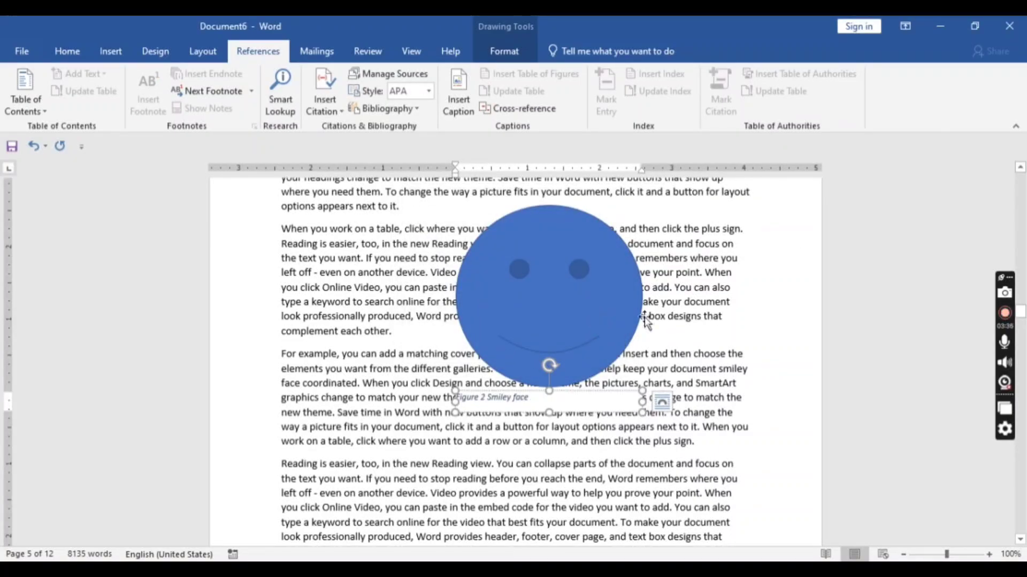
Insert the caption "Figure 3 Heart" below the heart shape on page 6.
scroll(709, 317, down, 15)
scroll(706, 317, down, 7)
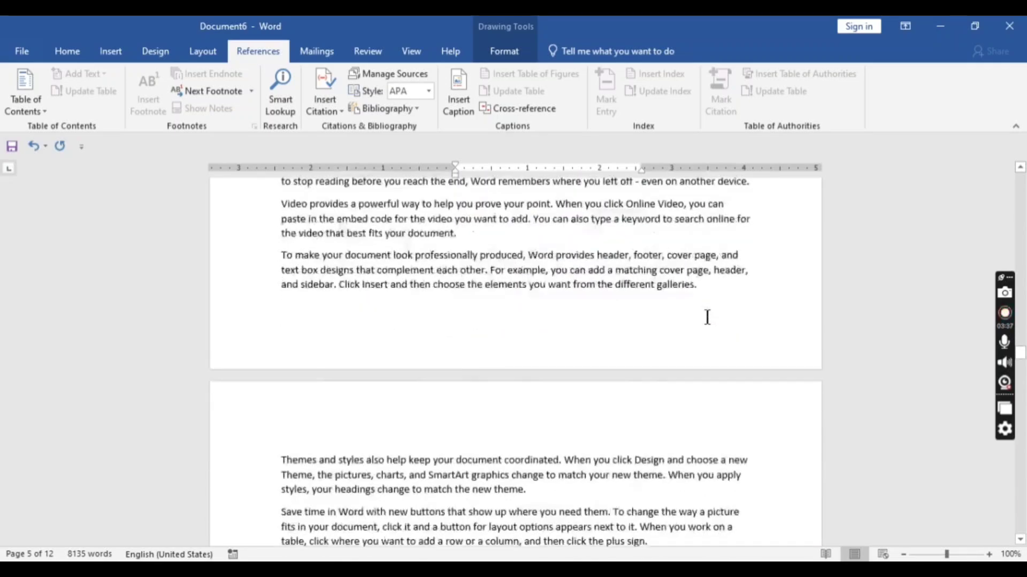
scroll(706, 316, up, 4)
click(570, 313)
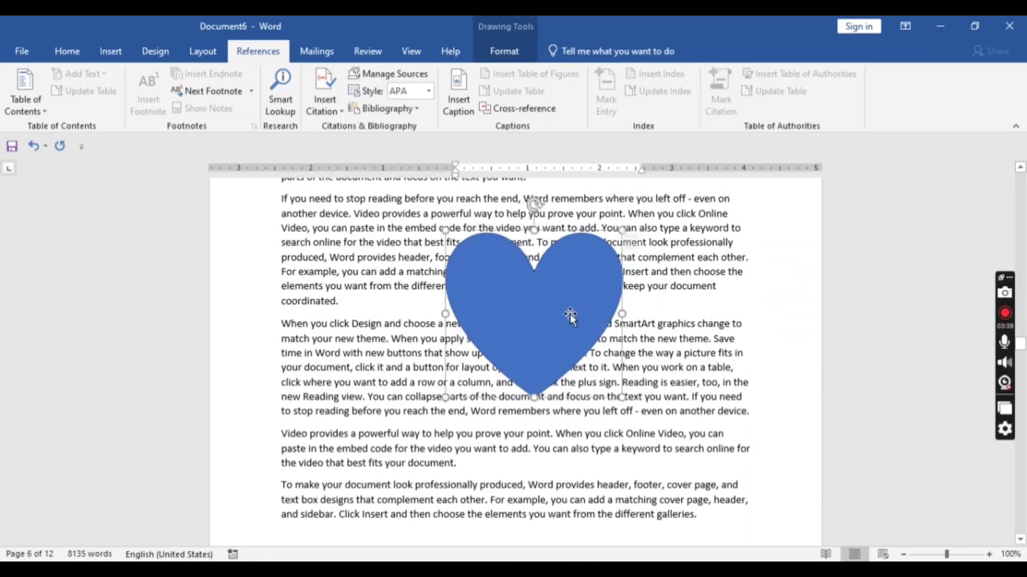
click(456, 109)
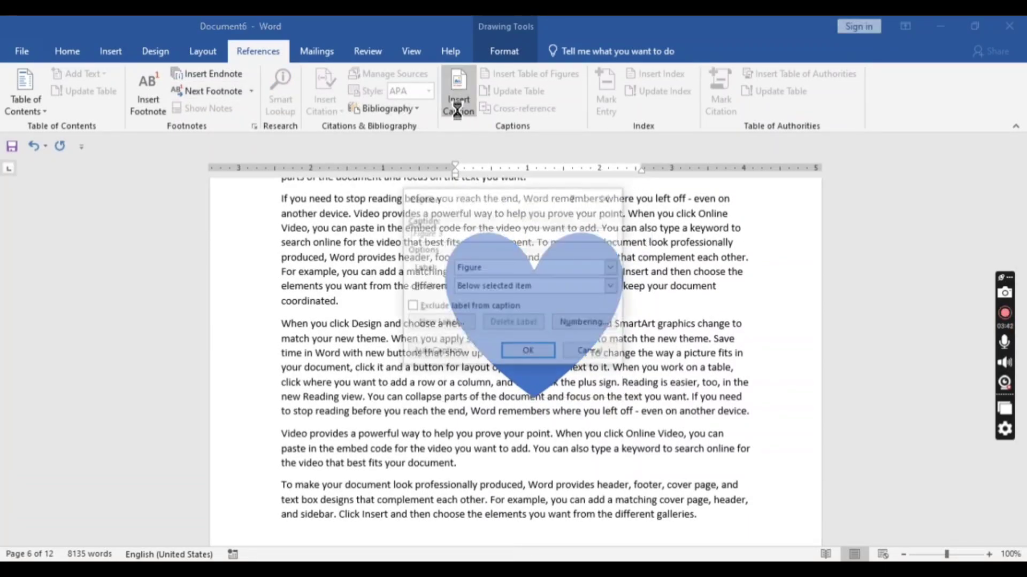
text(Hea)
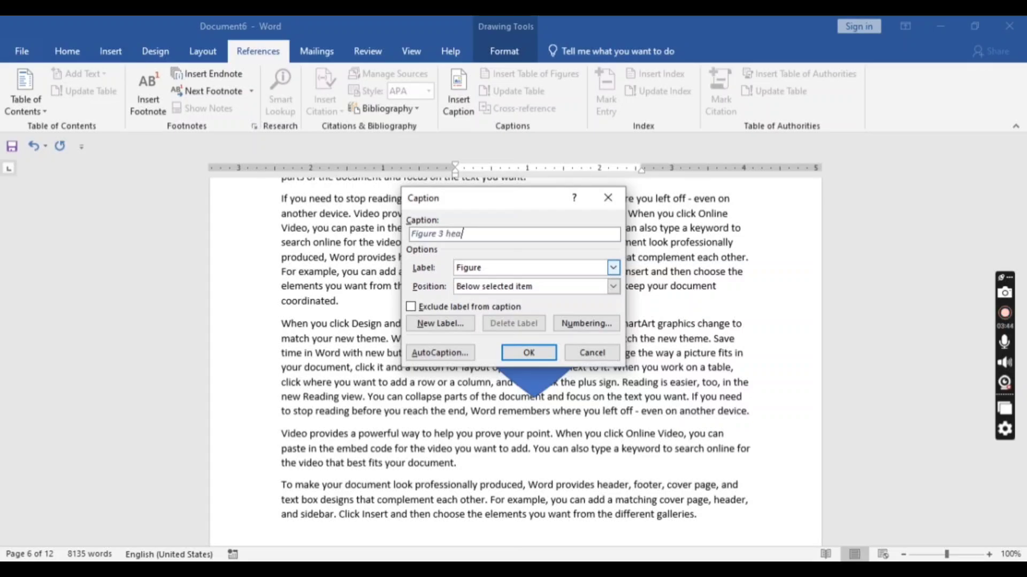
key(BackSpace)
key(BackSpace)
key(BackSpace)
key(BackSpace)
text(Head)
key(BackSpace)
text(rt)
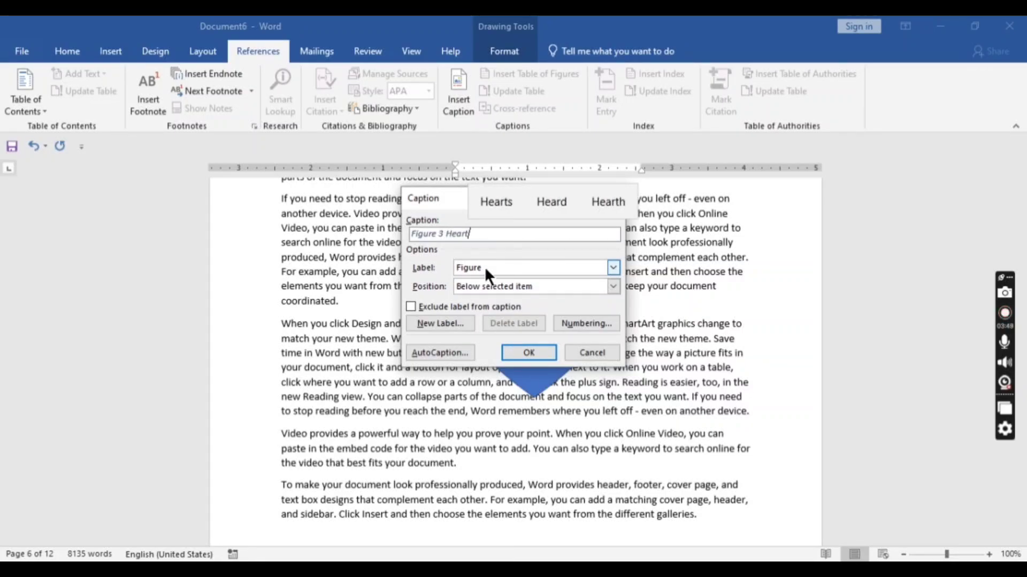
click(536, 352)
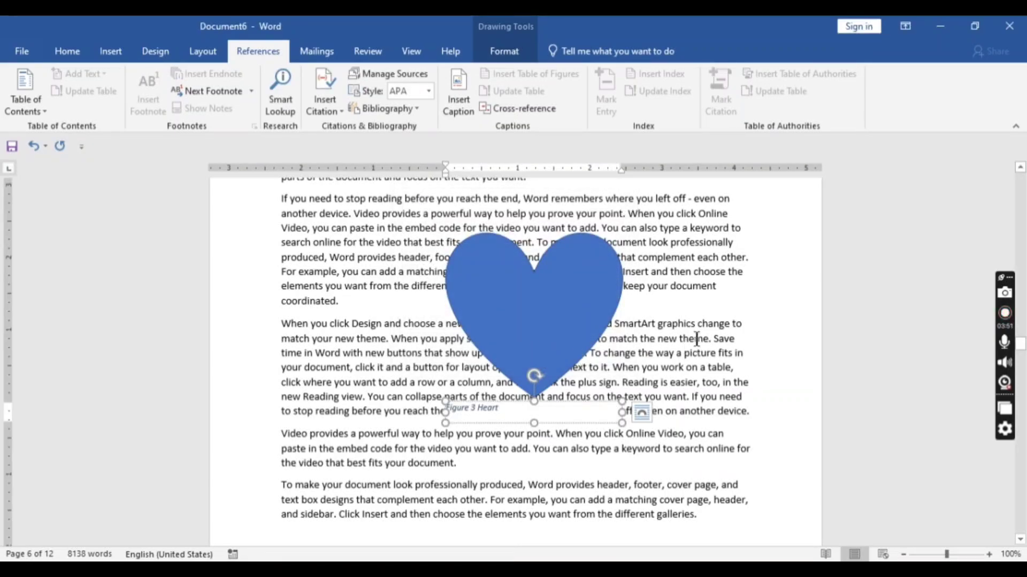
Review the captioned figures and the page ends from page 6 back to the start of the document.
scroll(696, 339, up, 10)
scroll(696, 339, up, 16)
scroll(696, 340, down, 20)
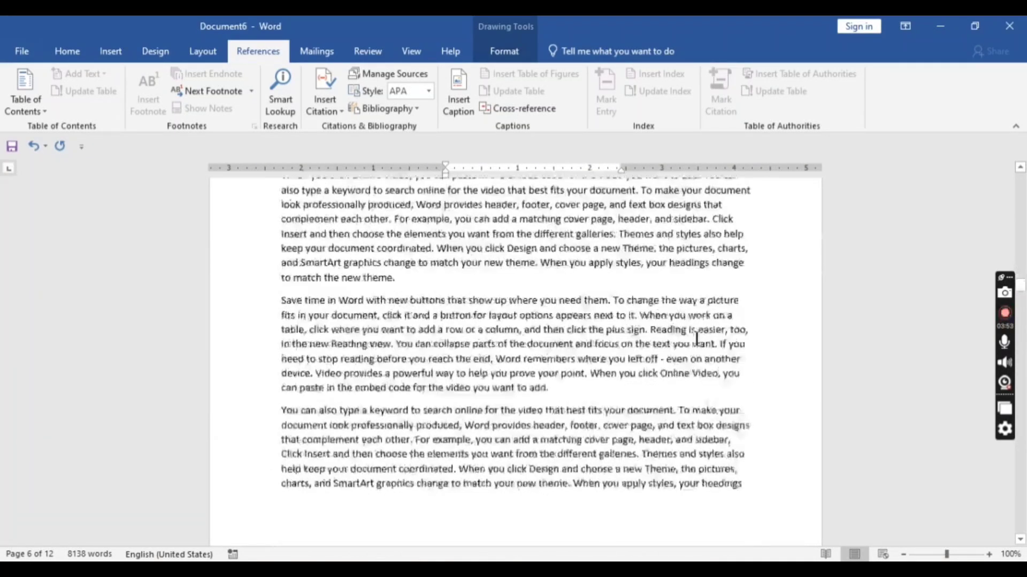
scroll(697, 339, down, 3)
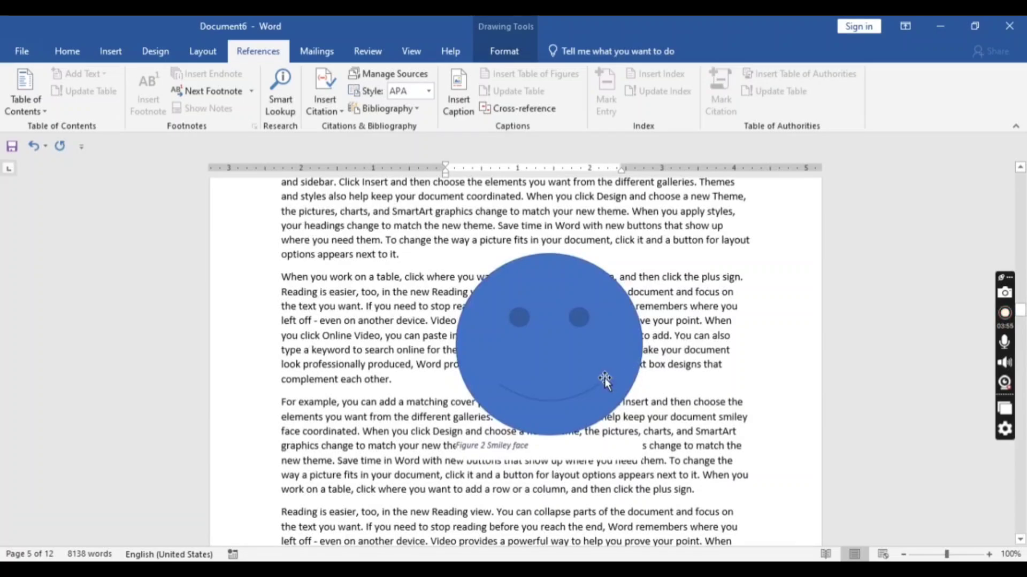
scroll(572, 352, up, 5)
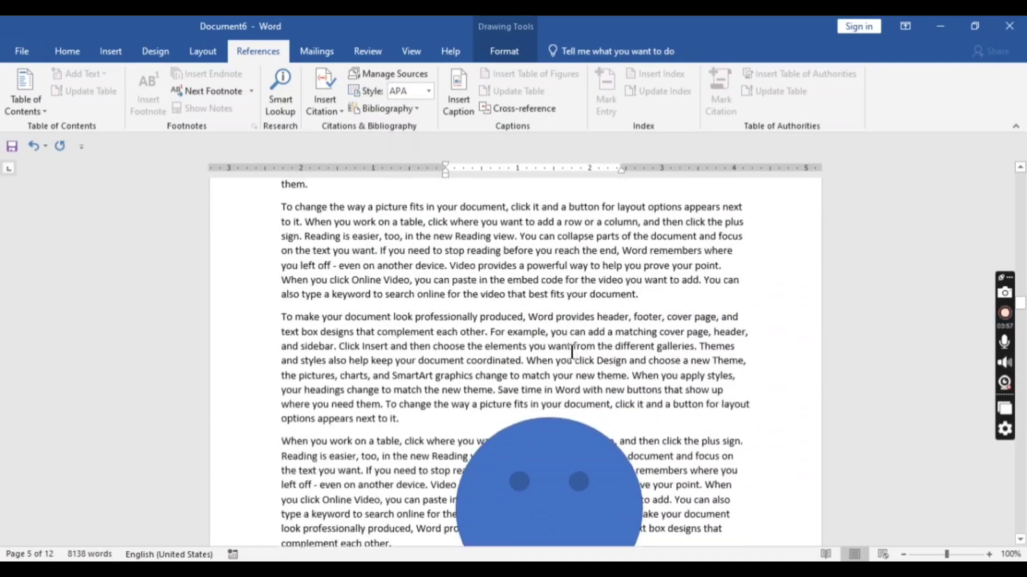
scroll(499, 192, down, 2)
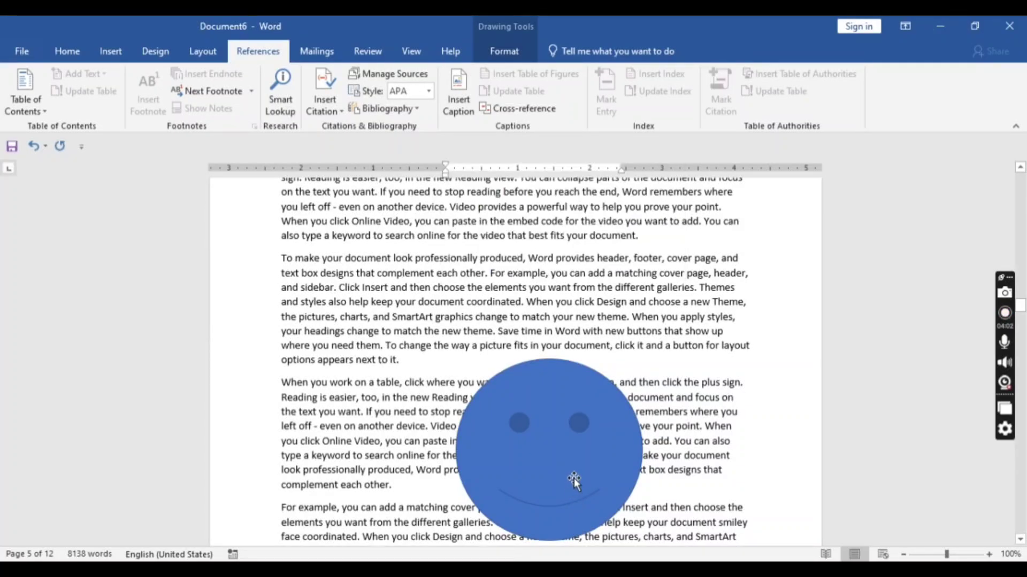
click(532, 274)
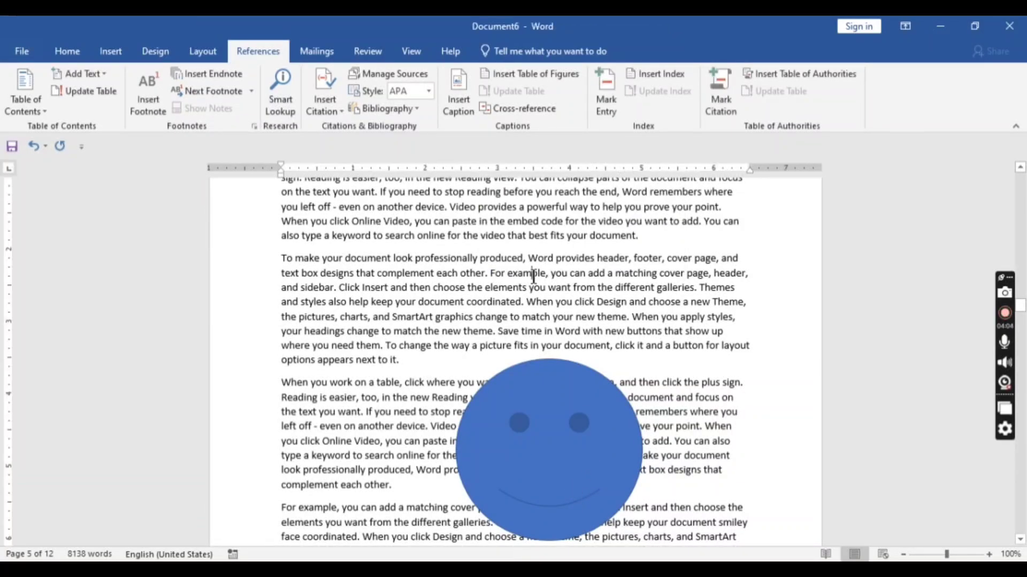
scroll(502, 291, up, 20)
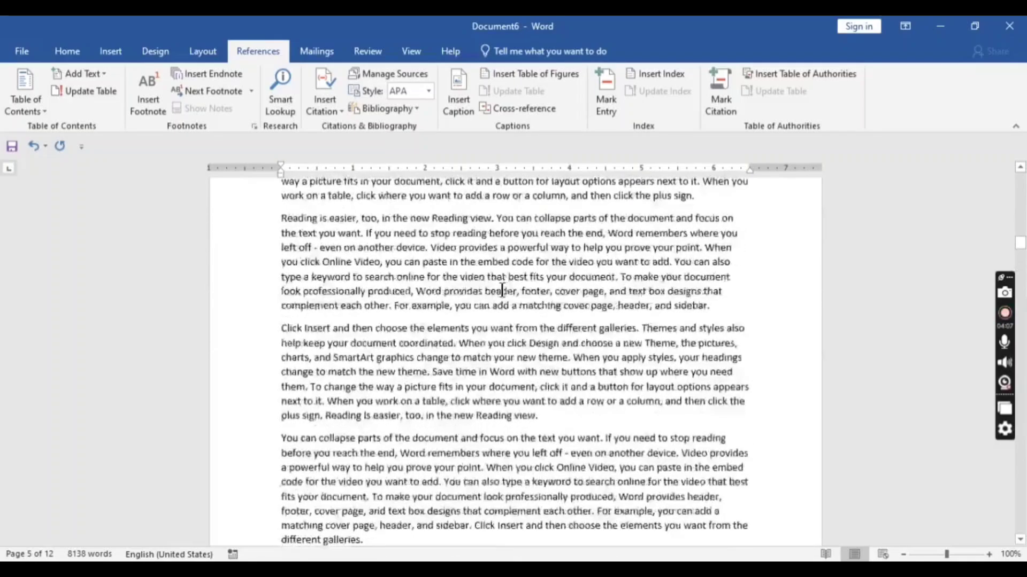
scroll(502, 290, up, 15)
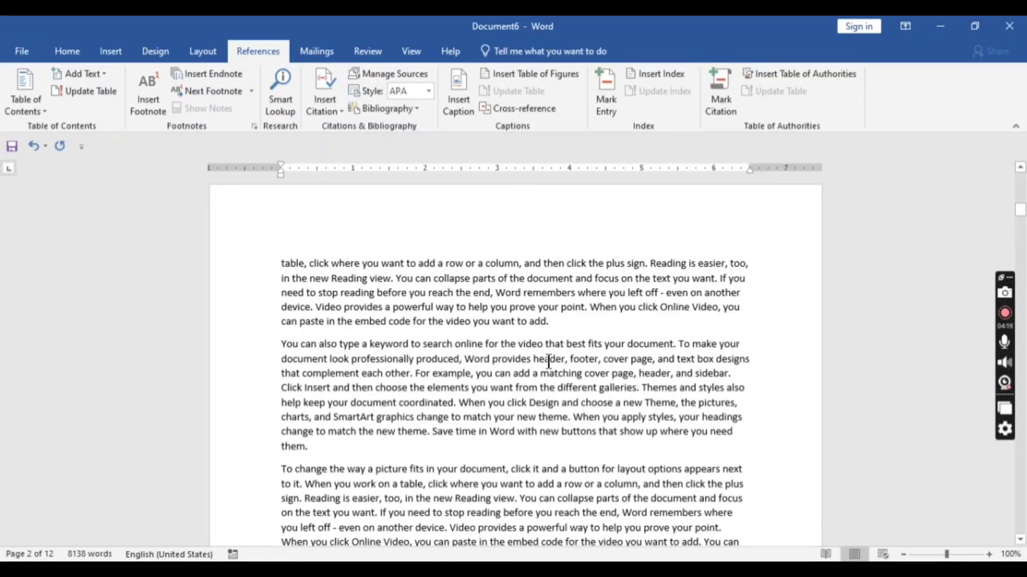
scroll(548, 362, down, 2)
scroll(548, 362, up, 3)
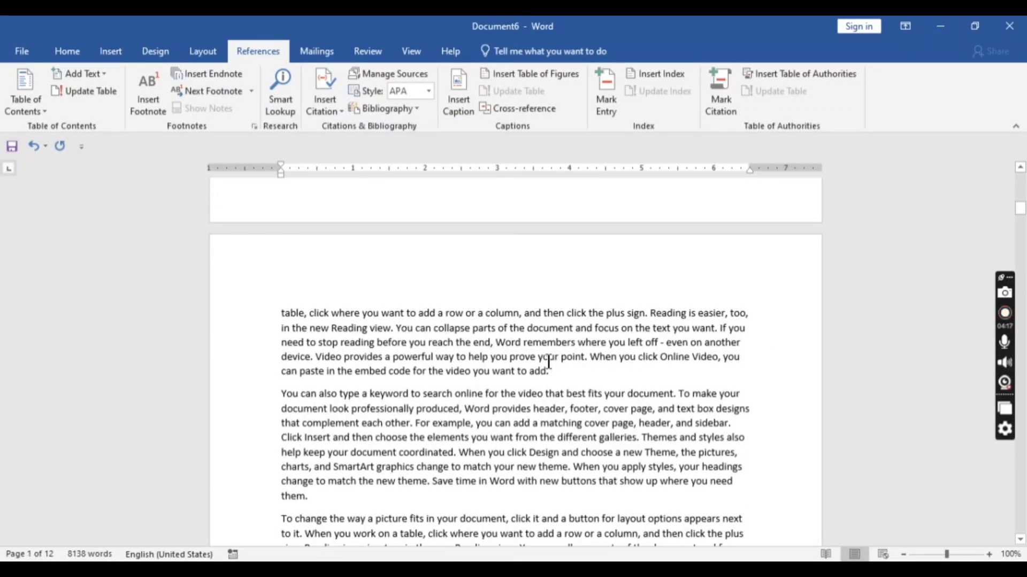
scroll(535, 359, down, 10)
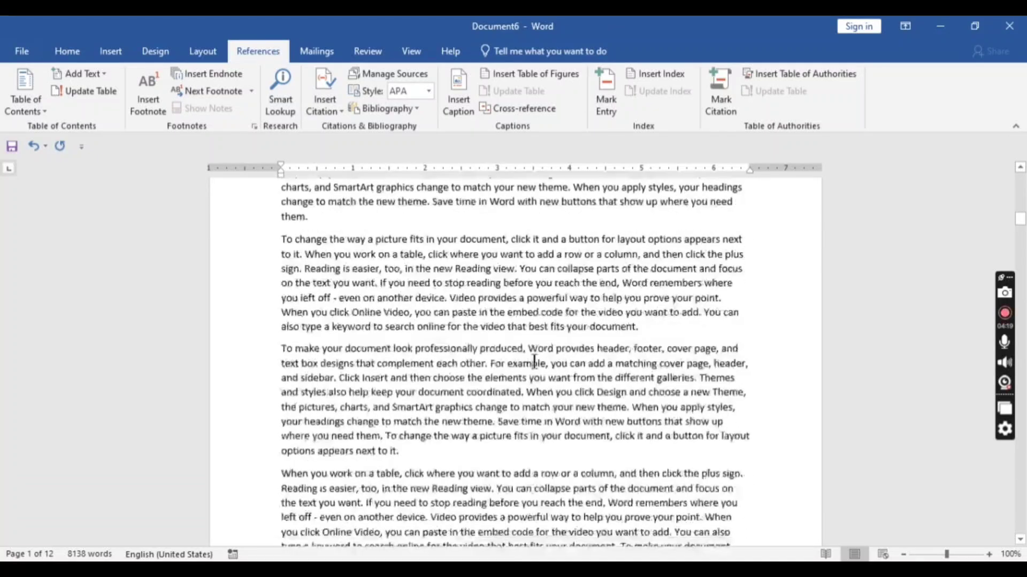
scroll(534, 360, down, 2)
Open the footer on page 2 and add page numbers at the bottom of the page in the Plain Number 2 style.
double_click(524, 370)
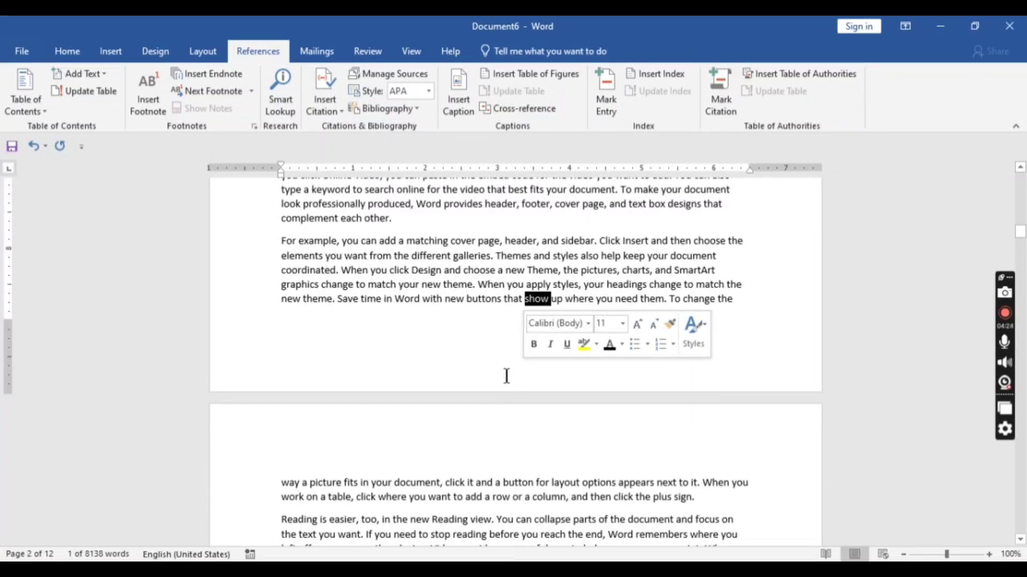
double_click(506, 376)
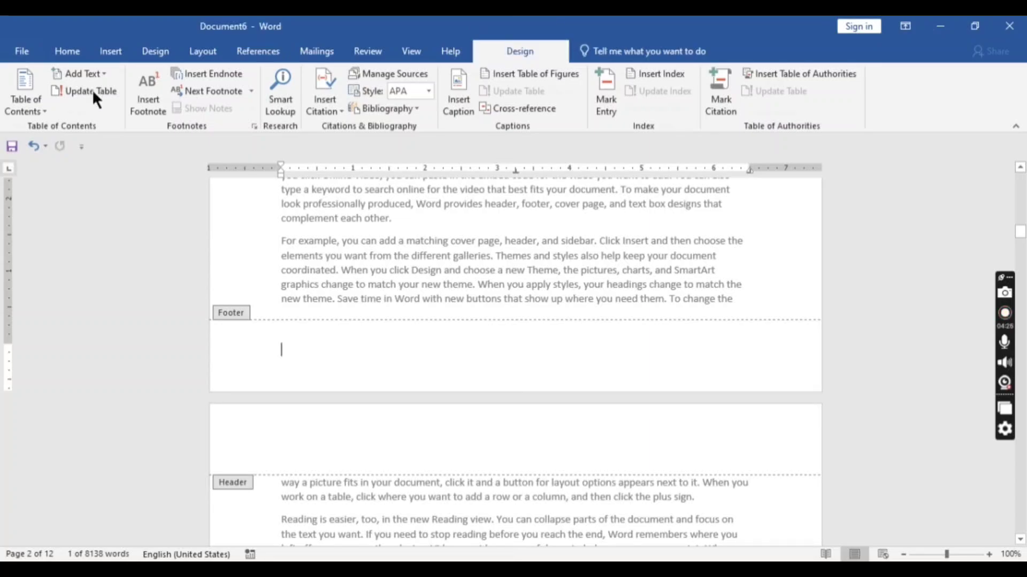
click(102, 107)
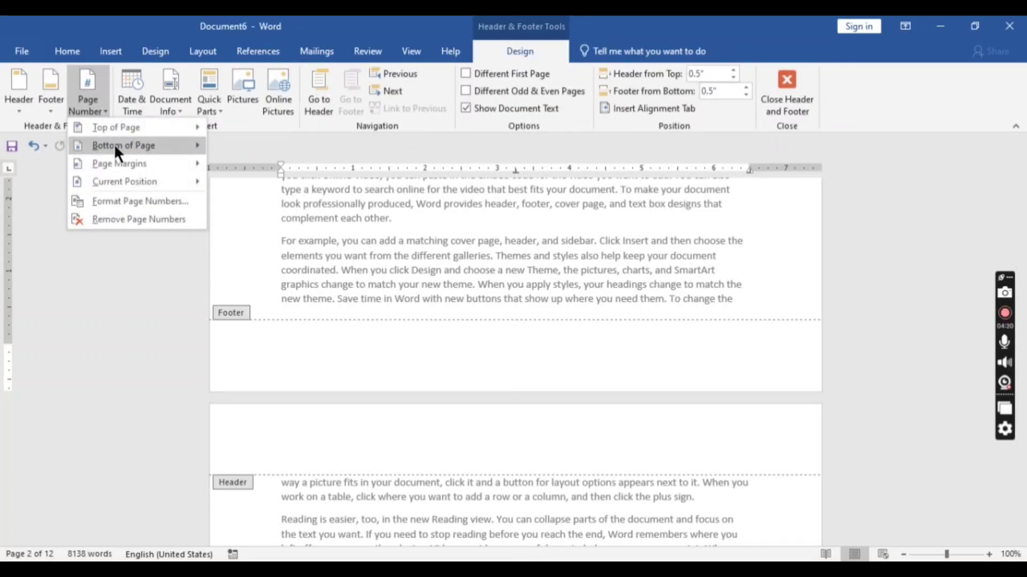
mouse_move(114, 147)
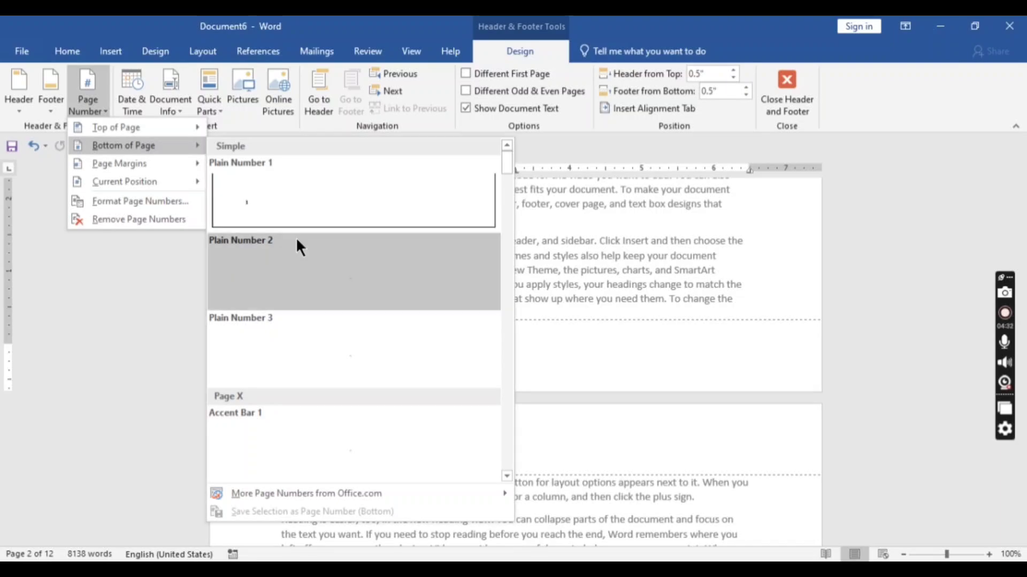
click(358, 273)
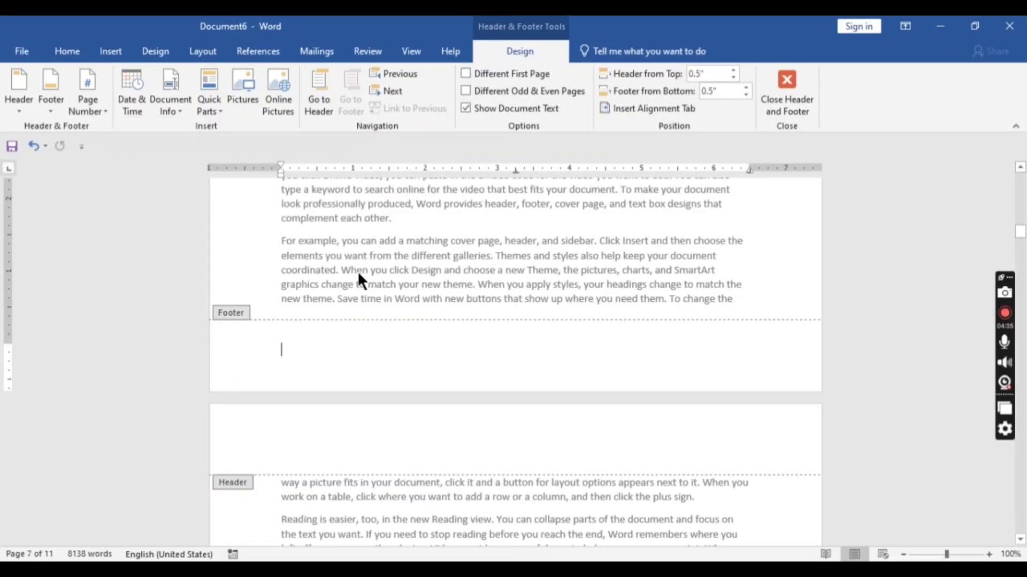
Leave the footer and insert a page break before the first paragraph on page 1.
scroll(522, 244, down, 20)
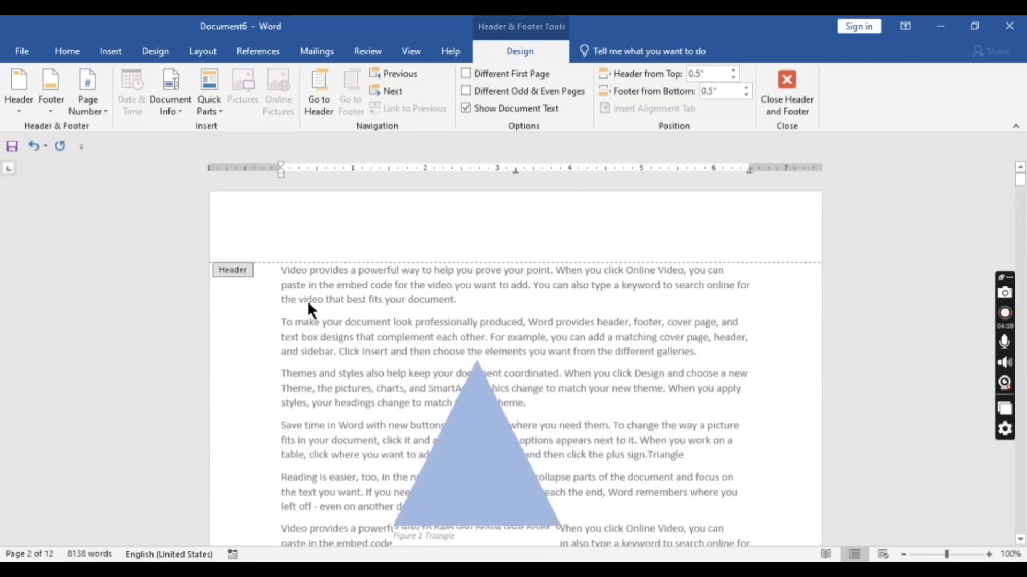
scroll(308, 302, up, 10)
scroll(315, 303, up, 2)
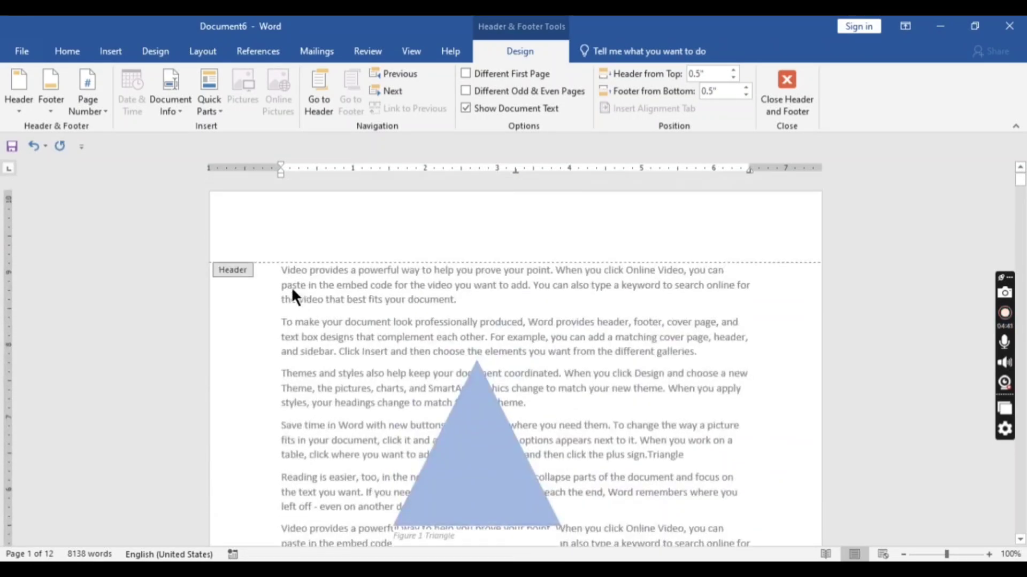
double_click(287, 283)
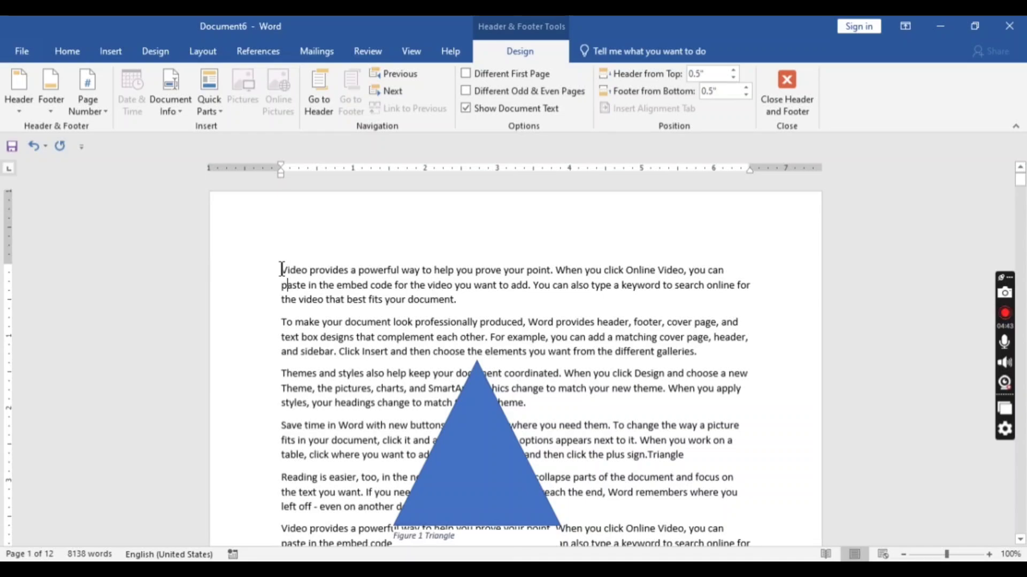
key(ctrl+Return)
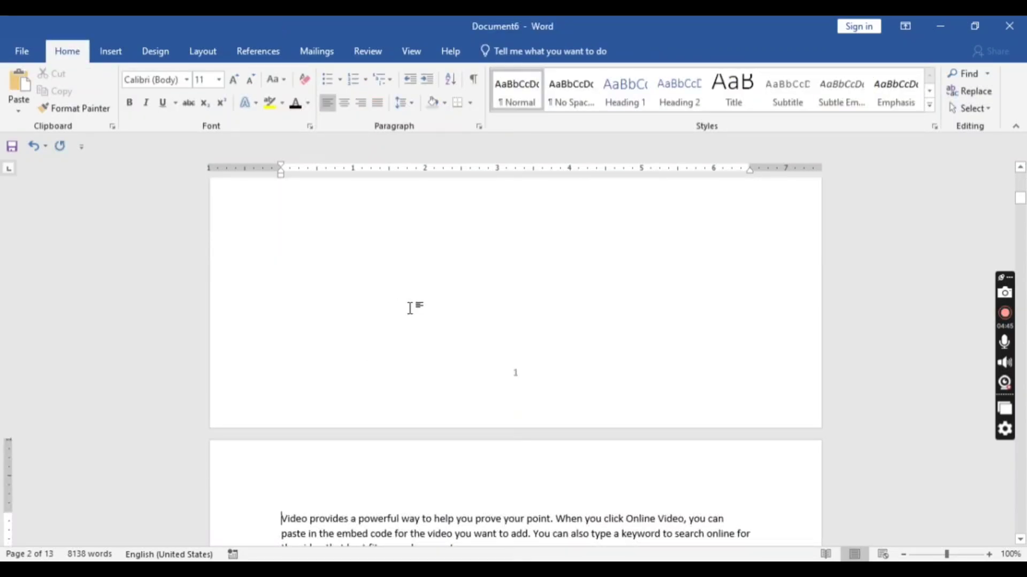
Place the insertion point on the blank first page and start inserting a table of figures.
click(386, 309)
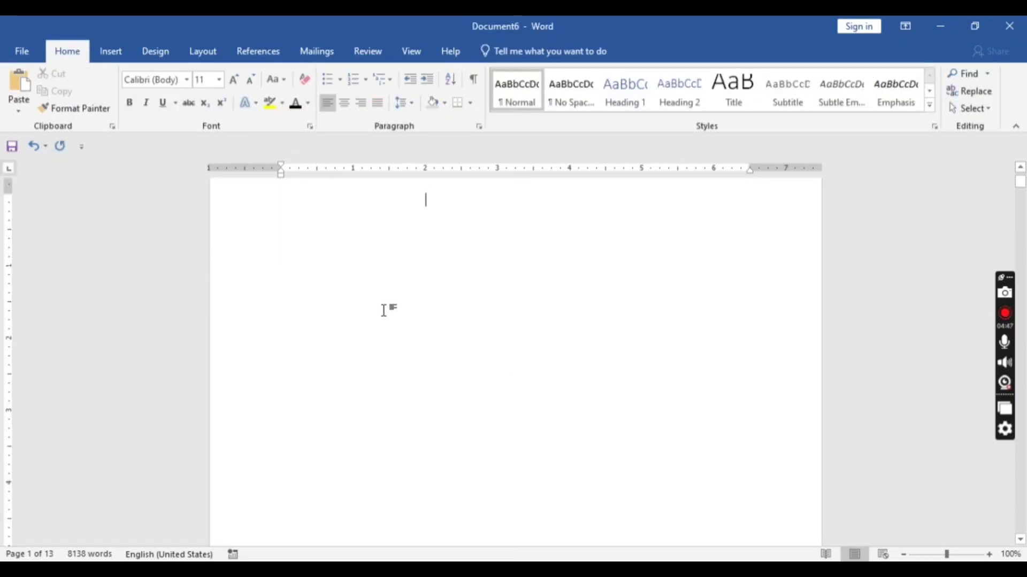
click(251, 53)
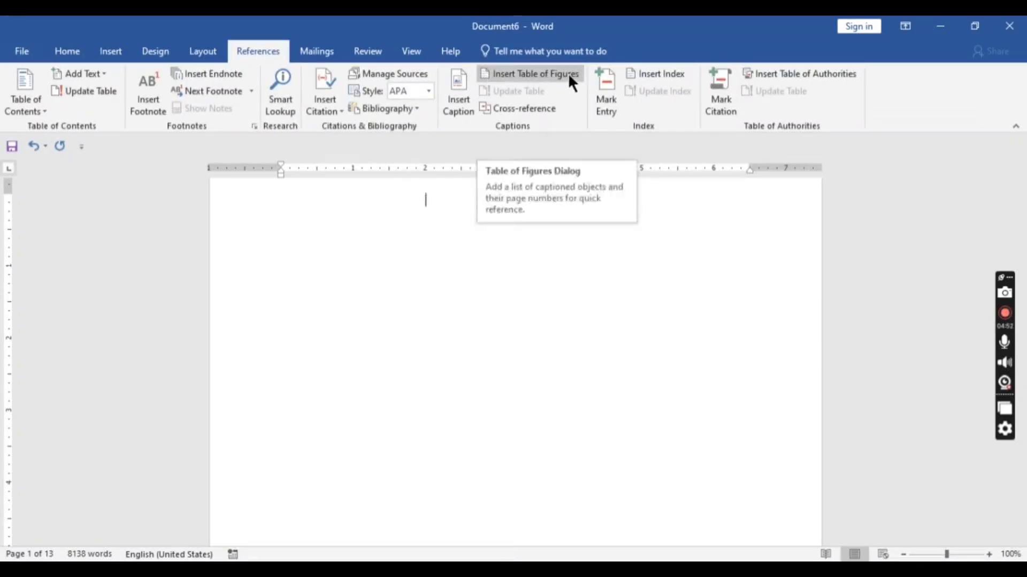
click(536, 76)
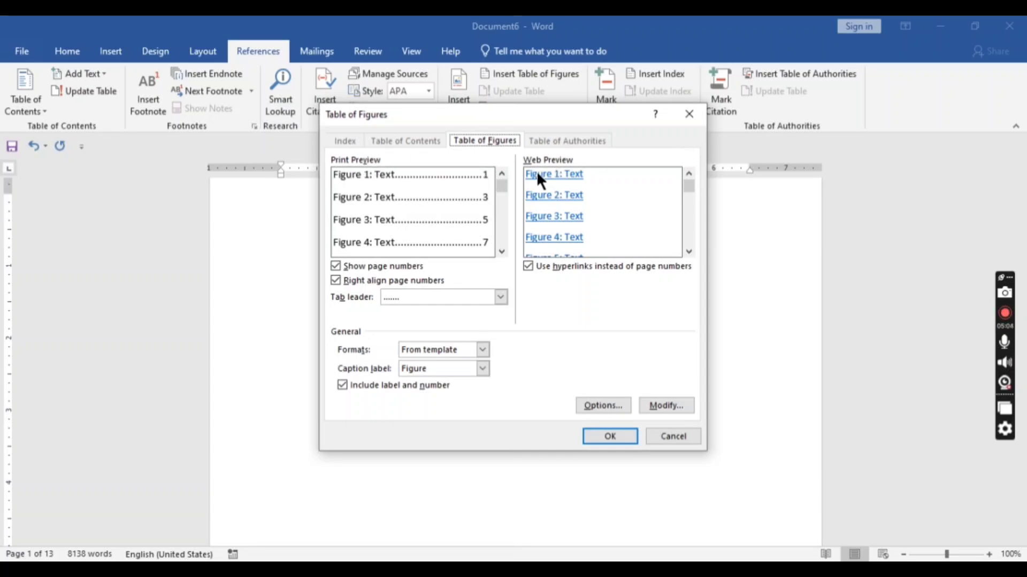
Preview the table with hyperlinks, page numbers and right alignment each switched off and back on, and with a dashed tab leader.
click(528, 266)
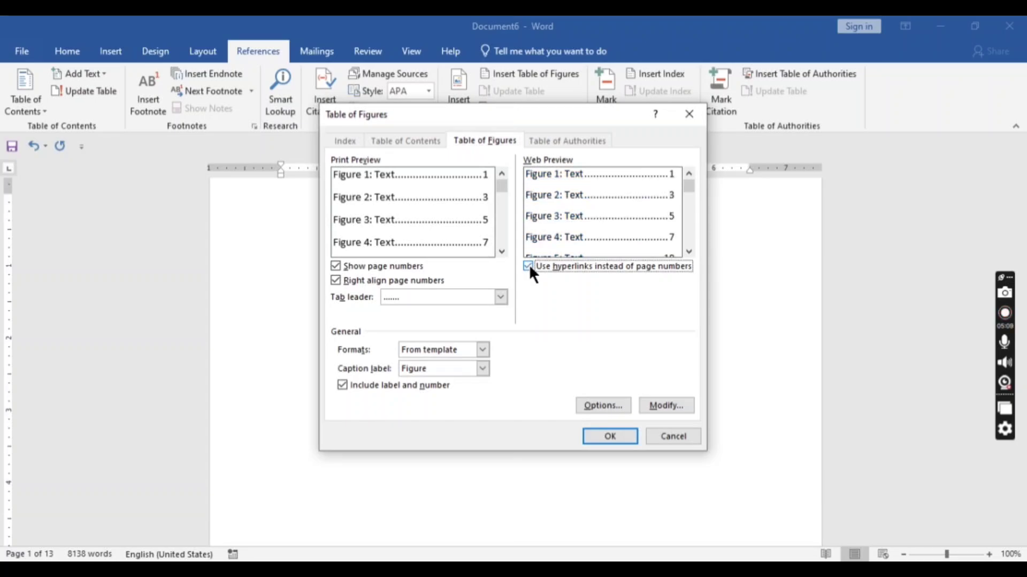
click(529, 266)
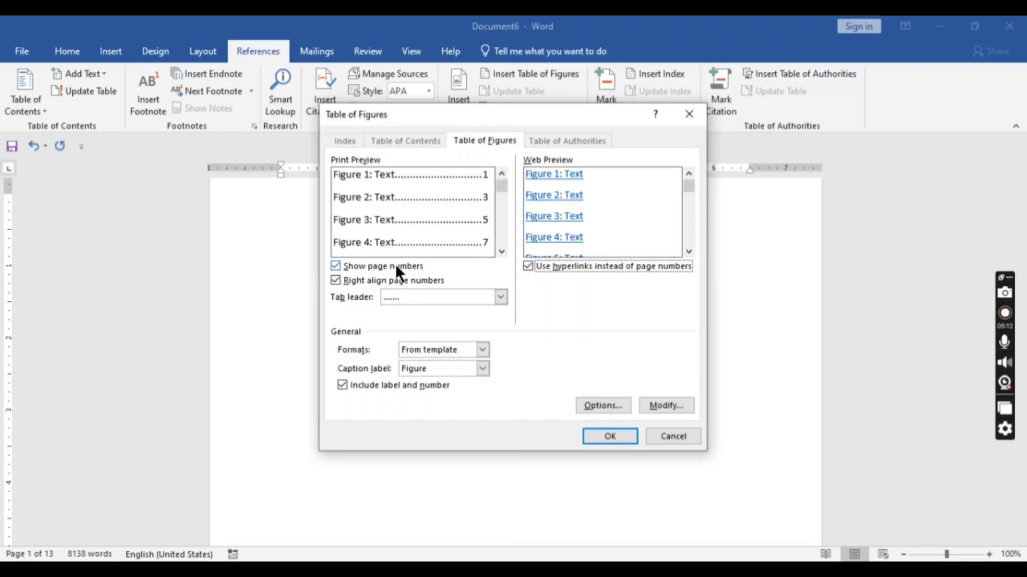
click(335, 265)
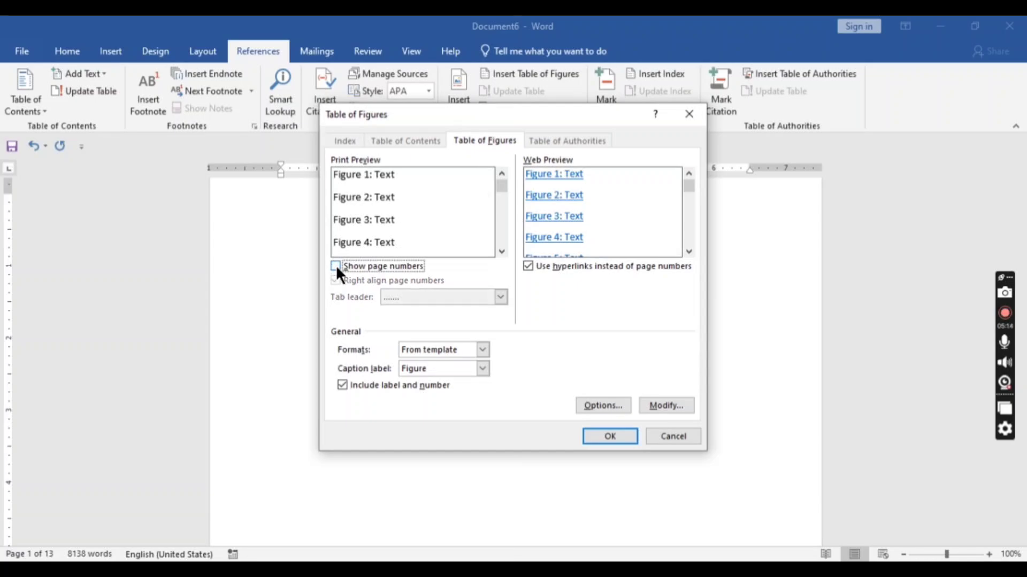
click(335, 264)
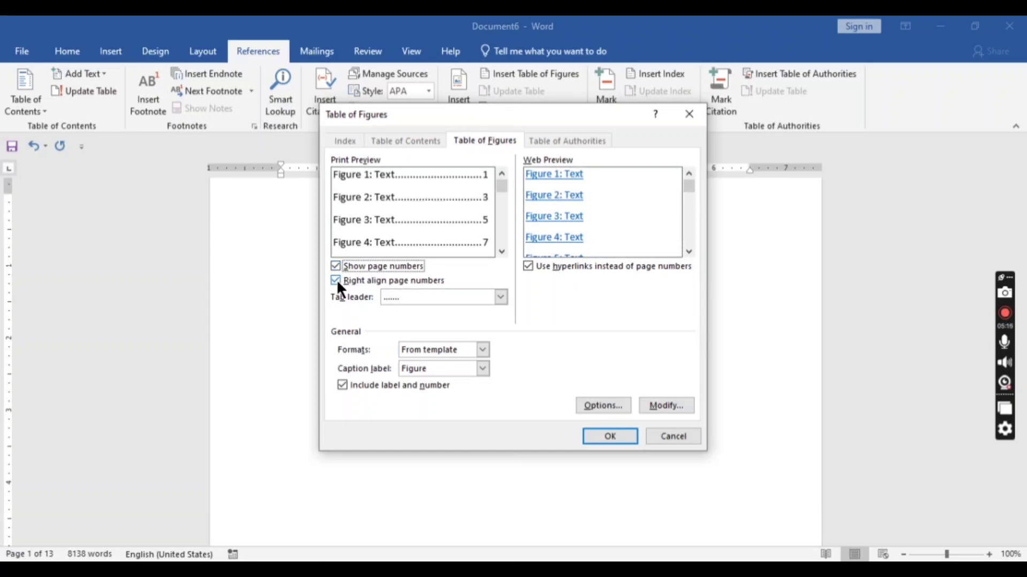
click(337, 282)
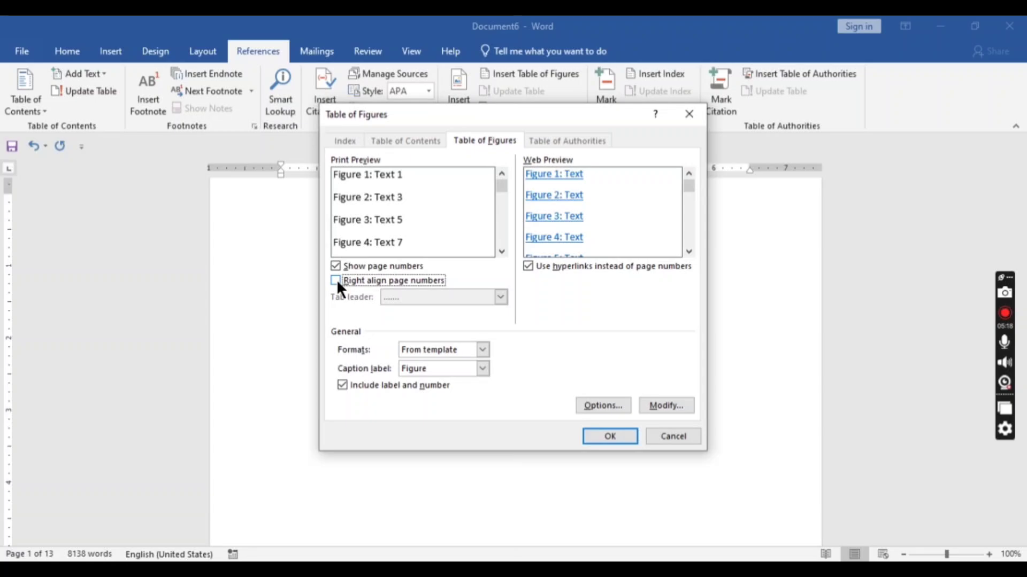
click(336, 280)
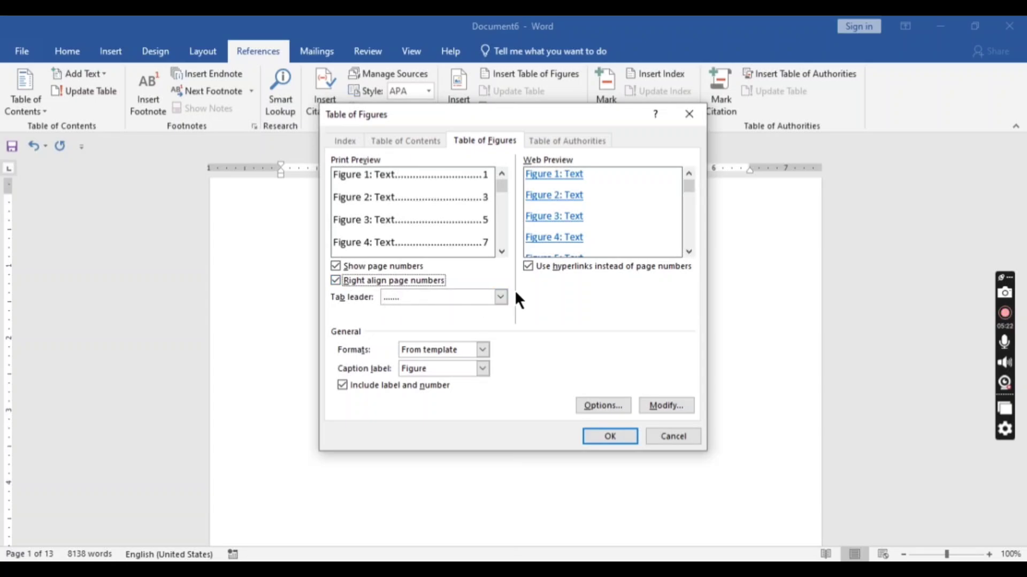
click(500, 298)
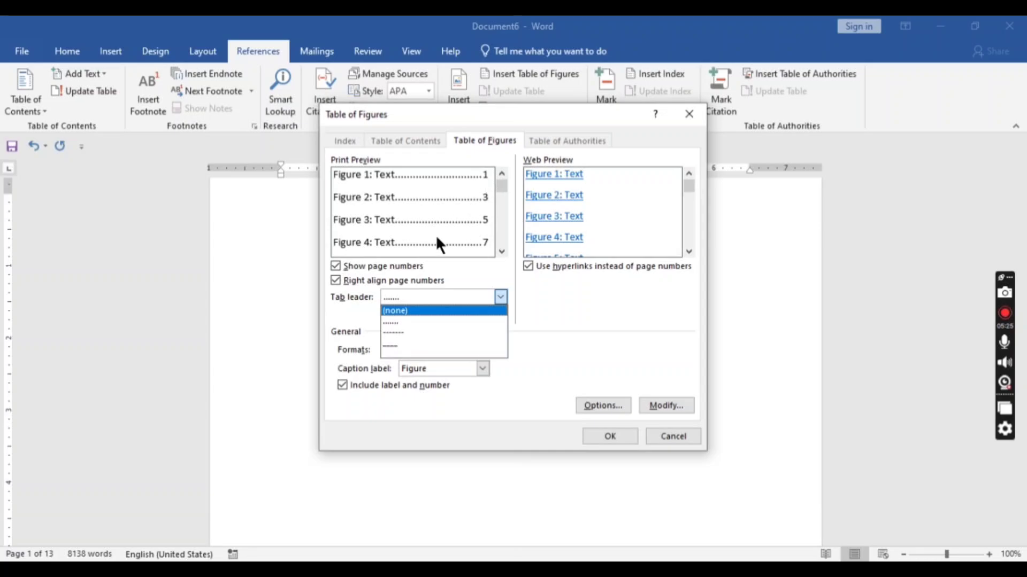
click(401, 332)
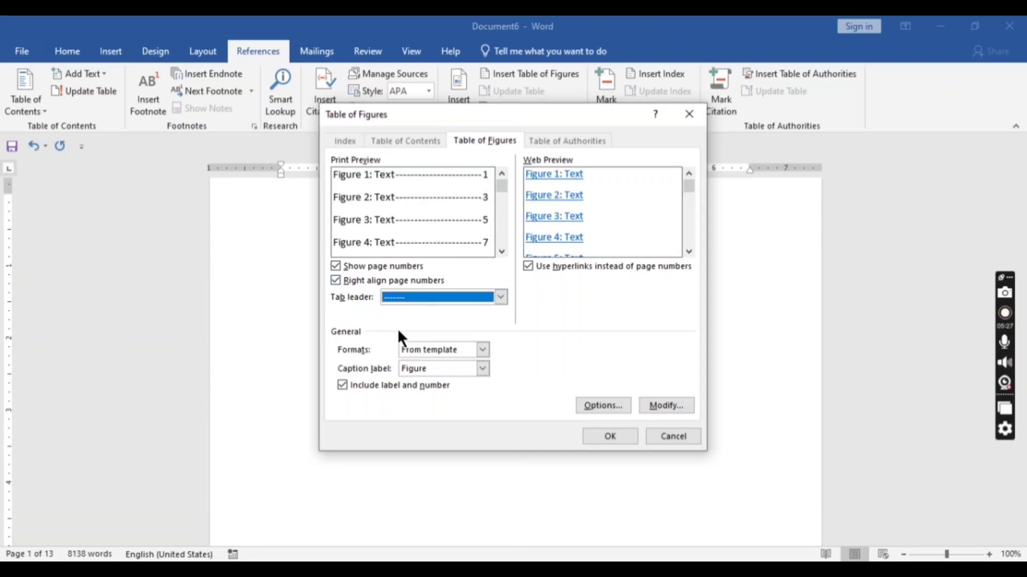
Insert the table of figures in the Classic format with a dotted tab leader and check its entries.
click(482, 351)
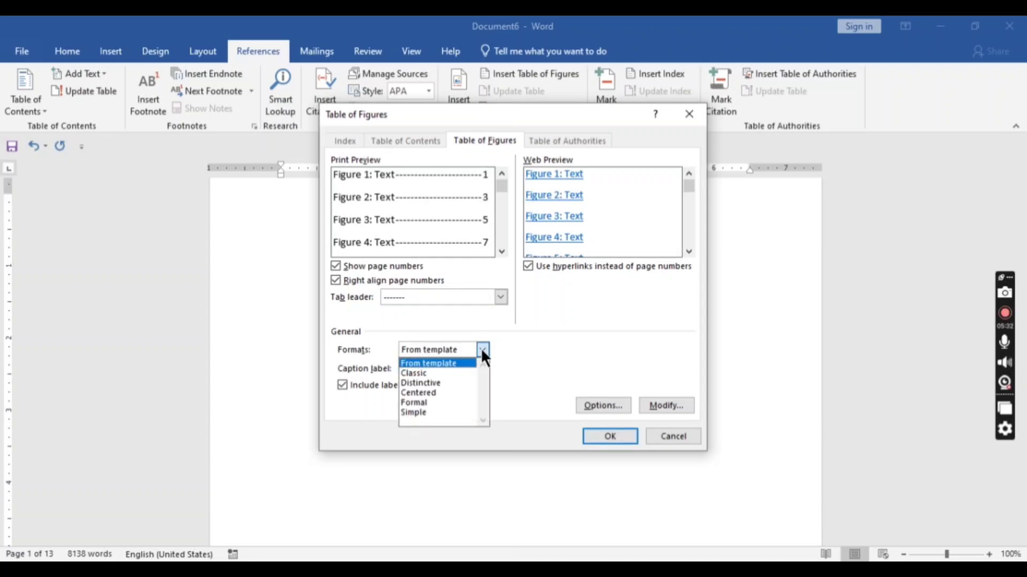
click(426, 374)
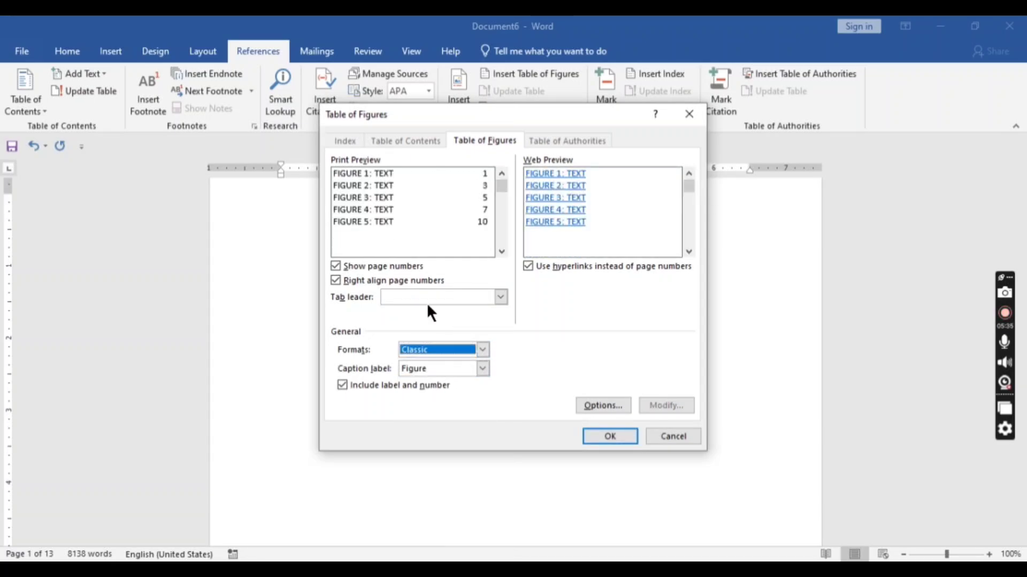
click(500, 296)
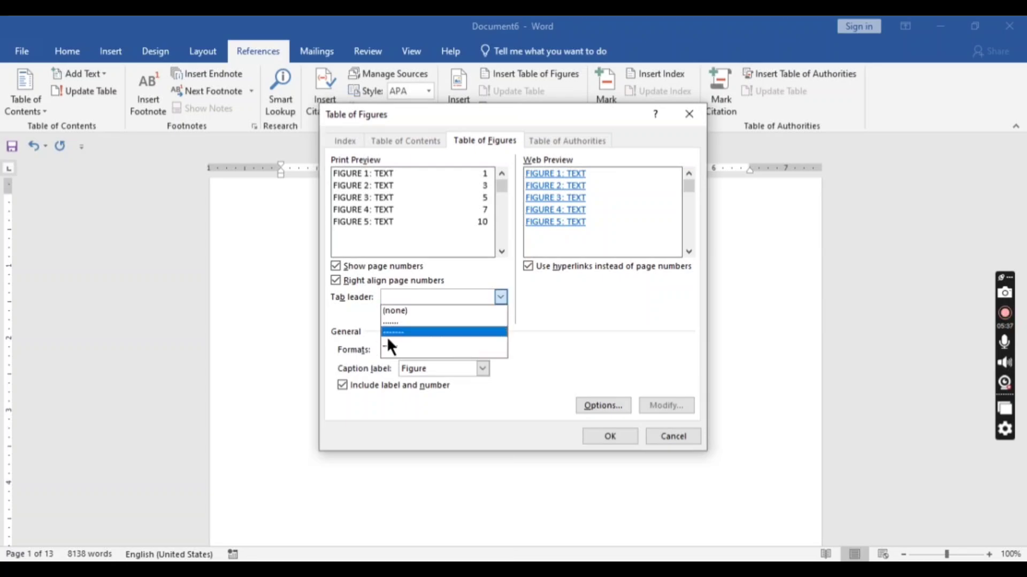
click(391, 322)
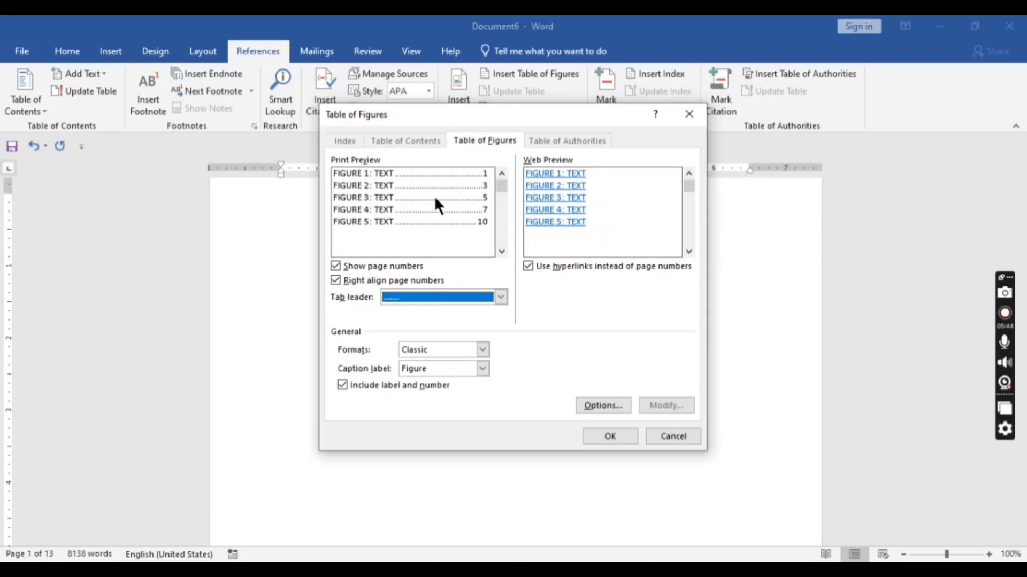
click(610, 436)
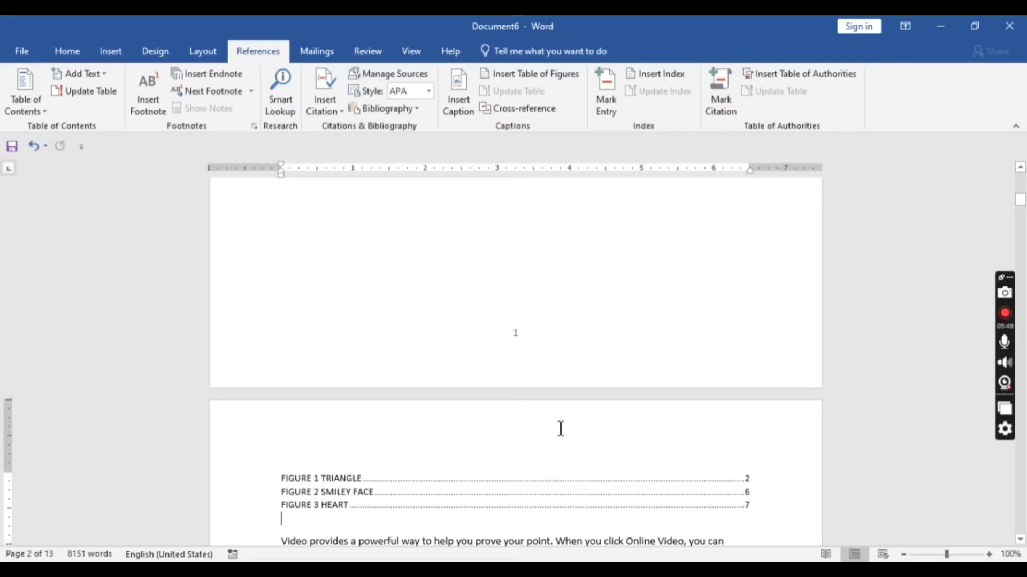
scroll(561, 429, down, 3)
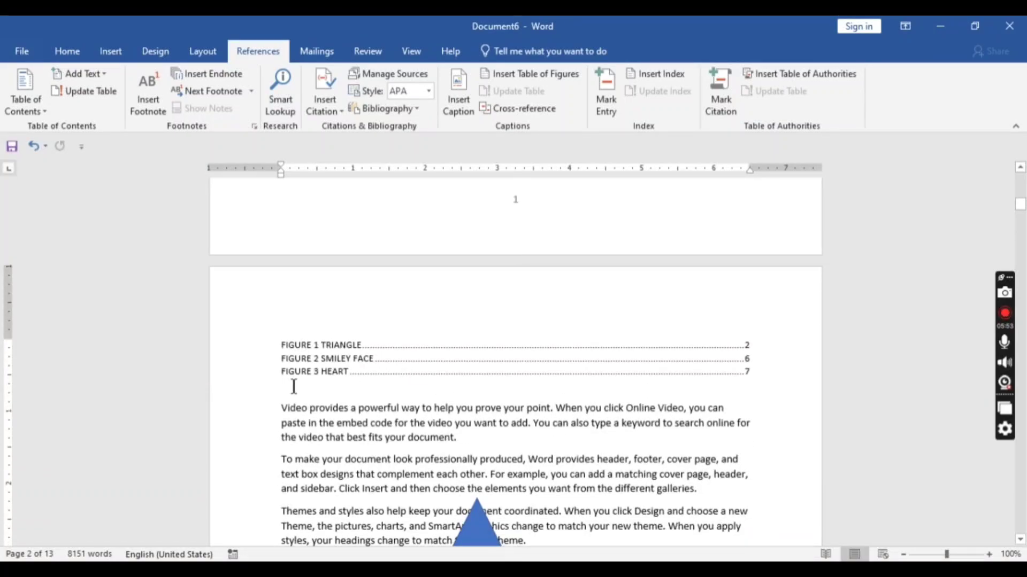
Insert a page break below the table of figures and return to the table's entries.
key(ctrl+Return)
scroll(358, 393, up, 6)
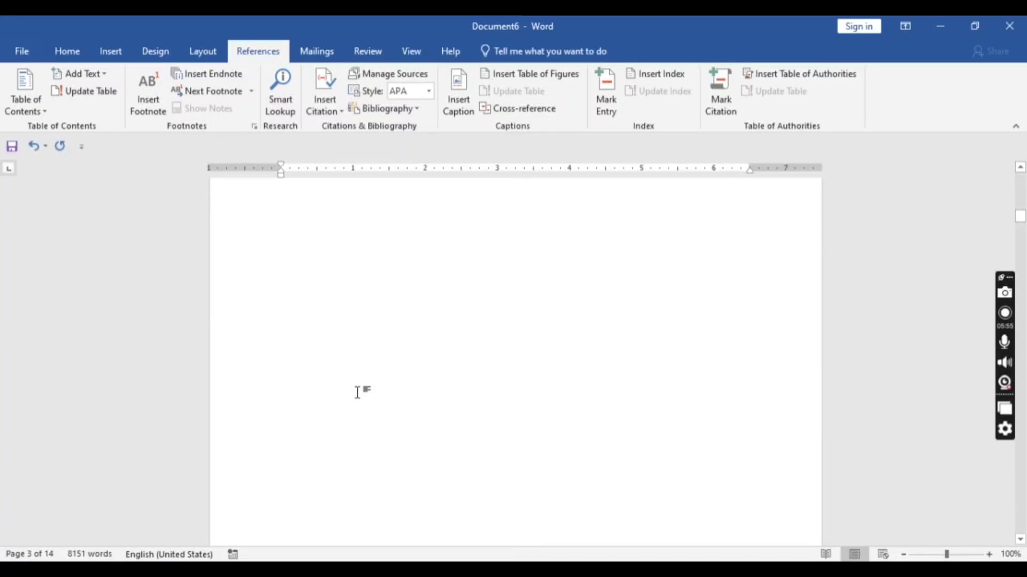
scroll(357, 392, up, 5)
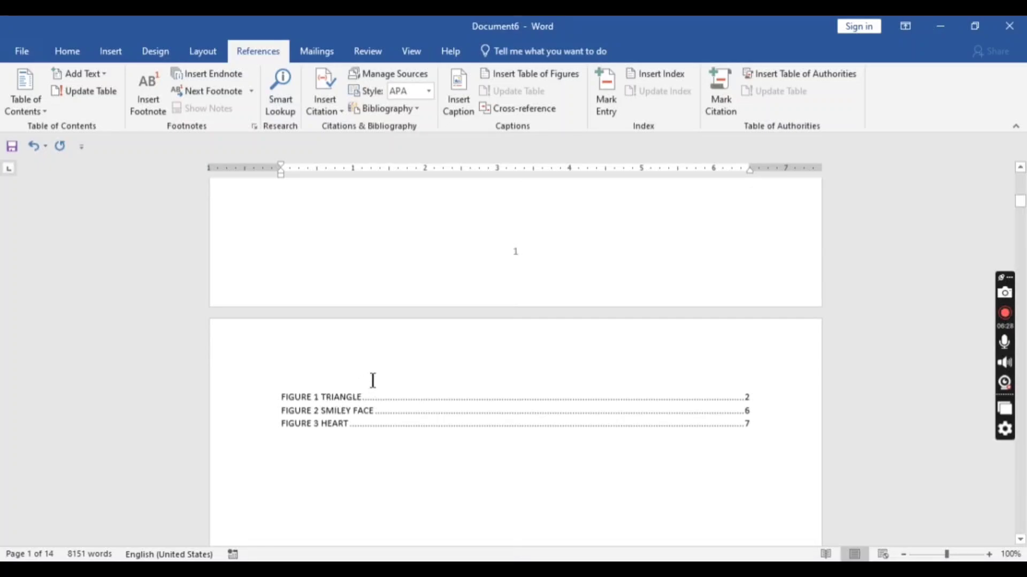
Test the Smiley face entry's link in the table of figures twice, then return to the start of the document.
ctrl+click(337, 411)
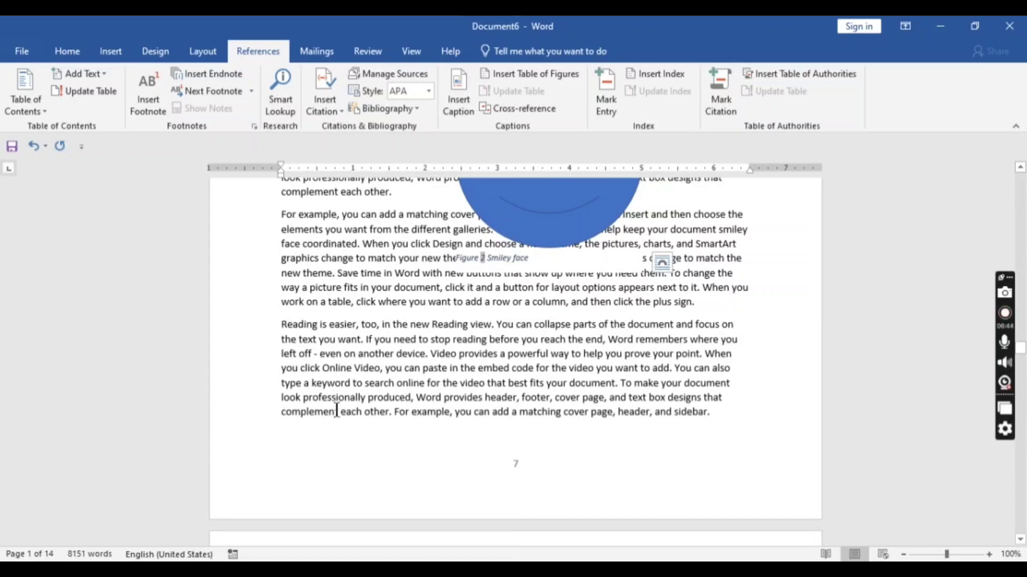
scroll(589, 351, up, 20)
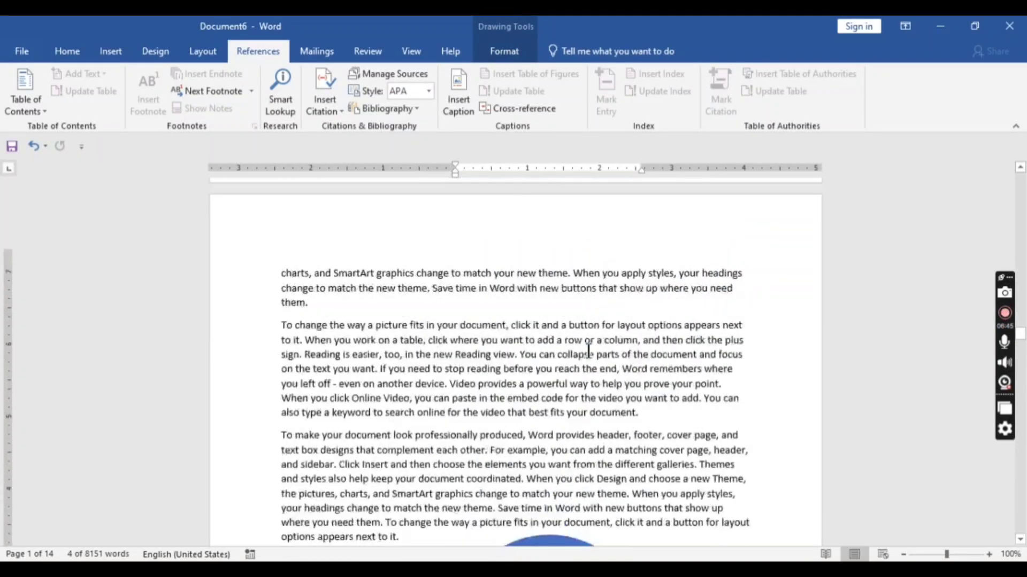
scroll(588, 350, up, 5)
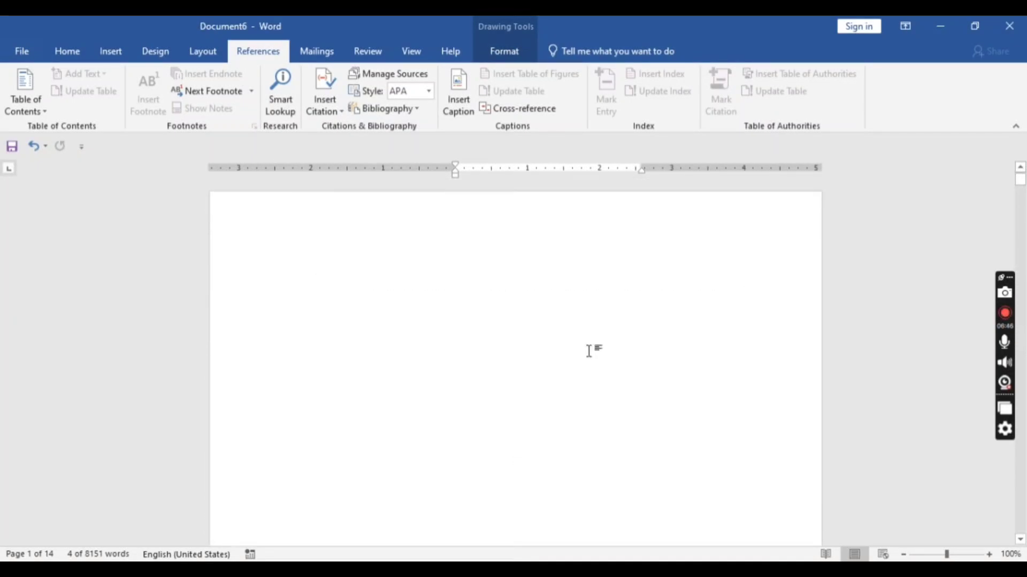
scroll(589, 350, down, 15)
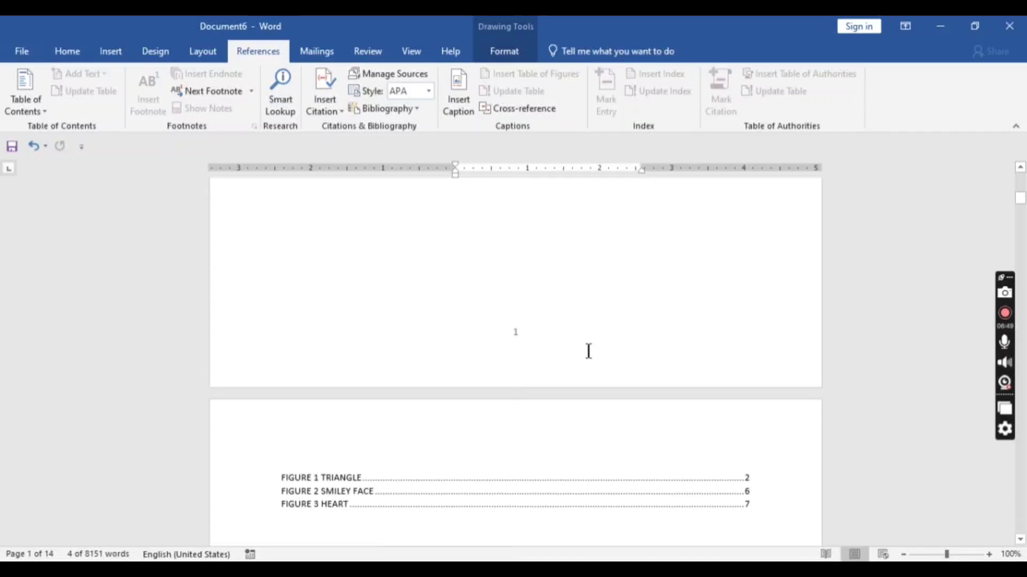
scroll(588, 350, down, 3)
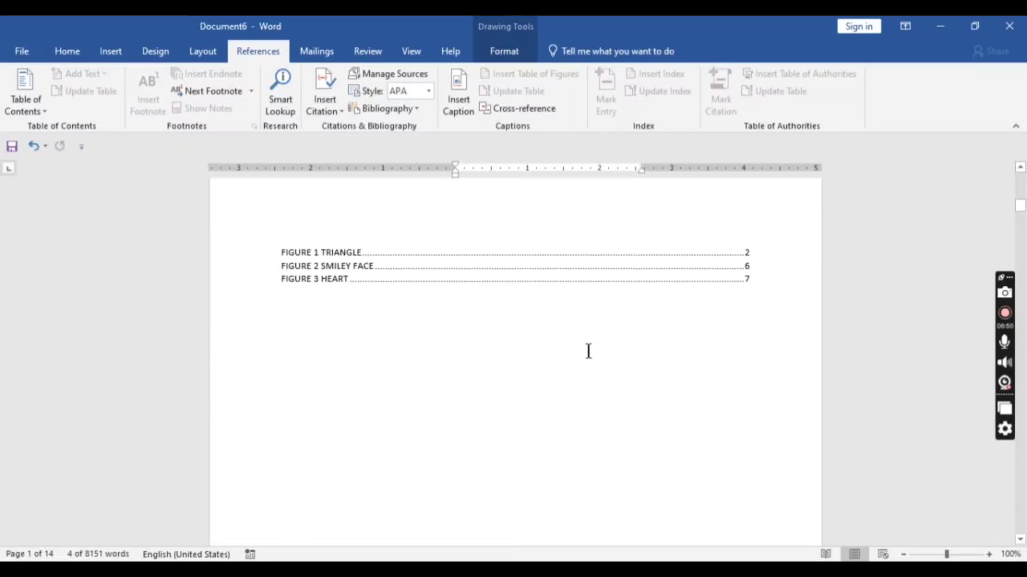
ctrl+click(332, 263)
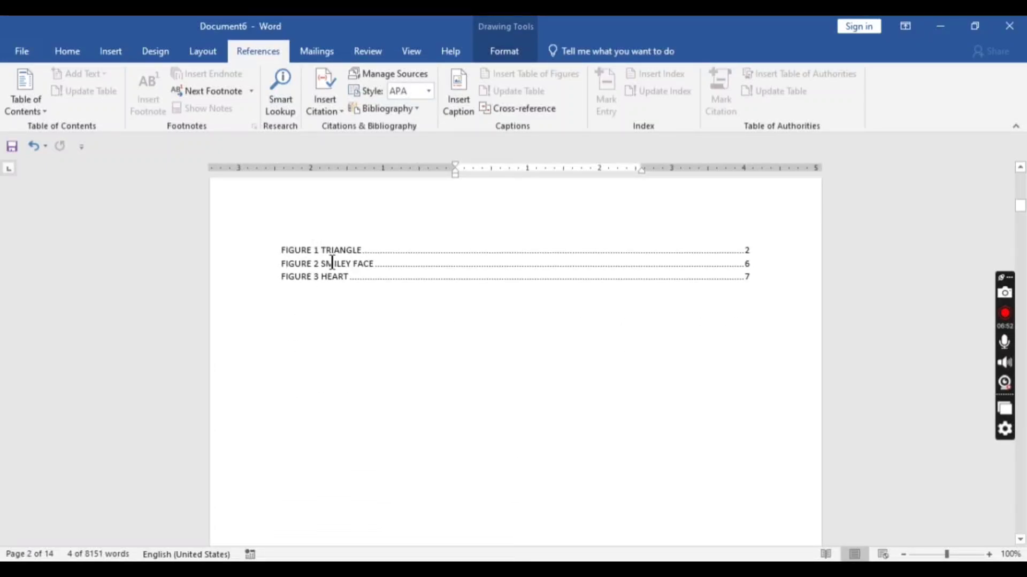
ctrl+click(331, 262)
scroll(352, 268, down, 10)
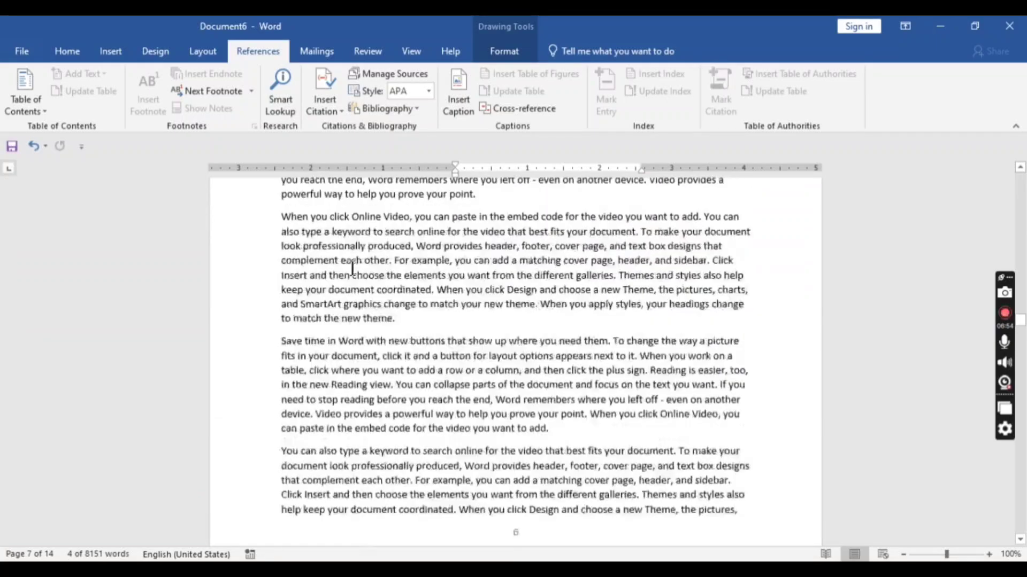
scroll(351, 267, down, 10)
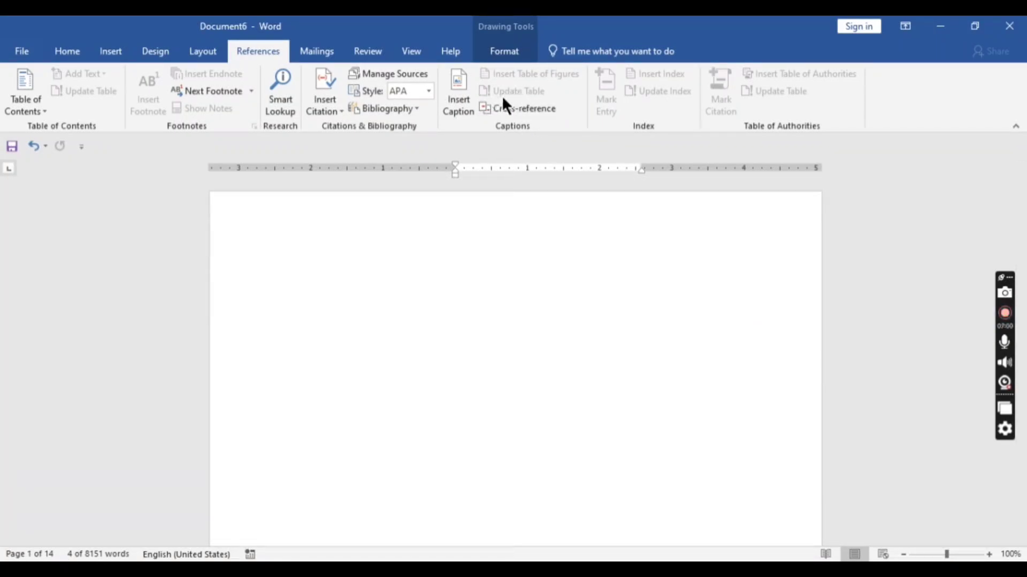
Compare the page number under the triangle figure with its entry in the table of figures.
scroll(496, 312, down, 4)
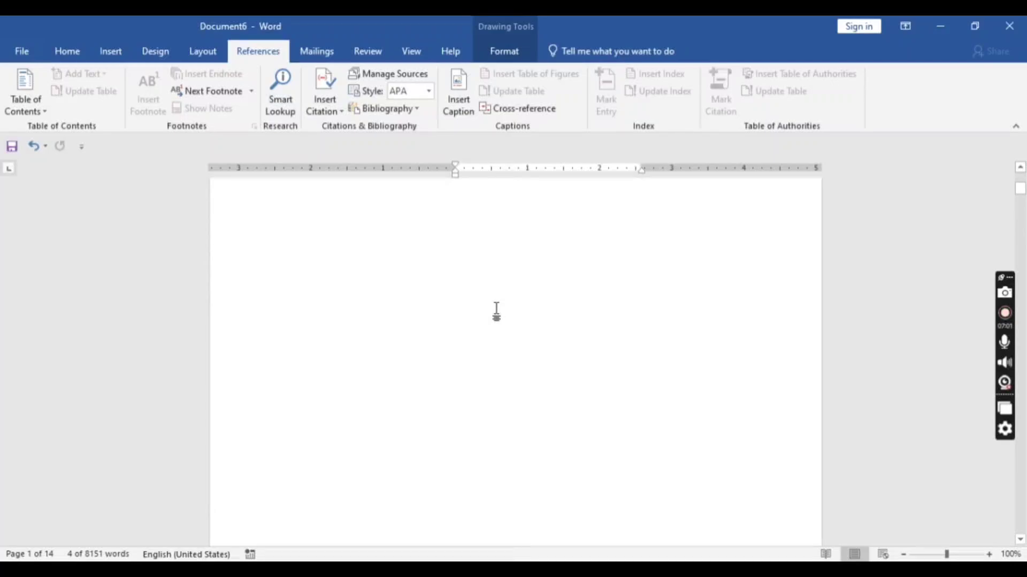
scroll(496, 310, down, 2)
scroll(496, 309, down, 10)
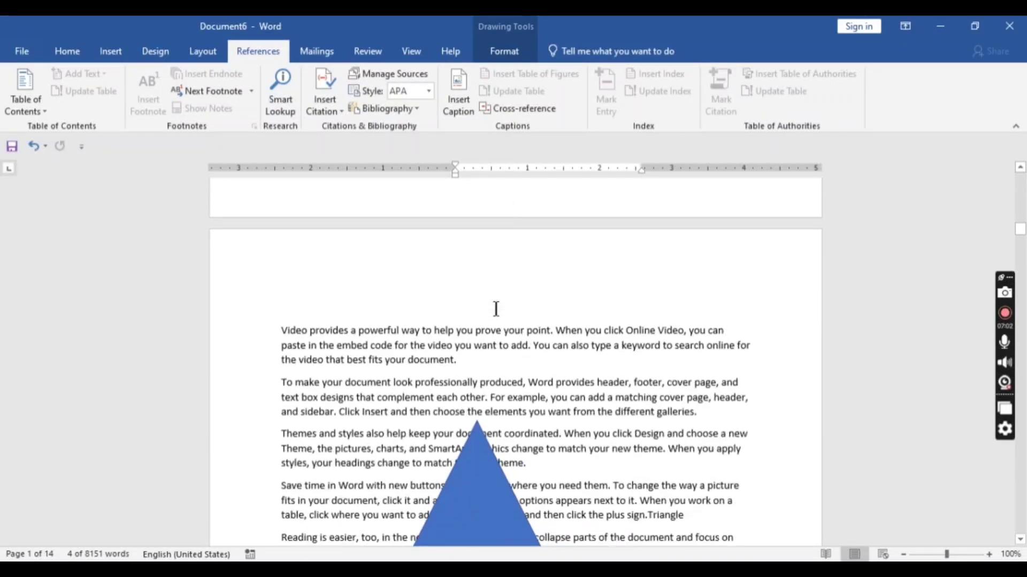
scroll(496, 312, down, 8)
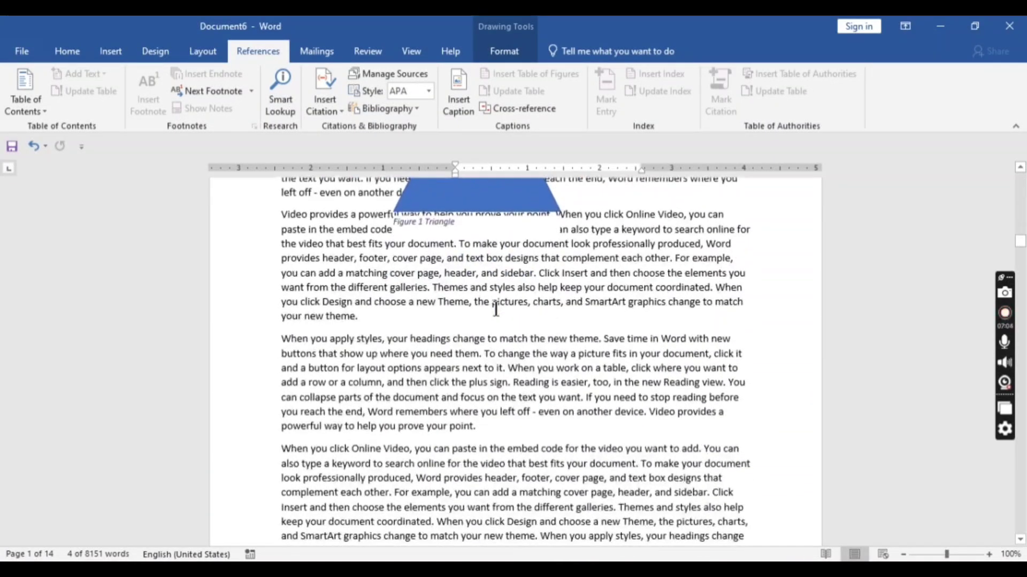
scroll(496, 309, up, 10)
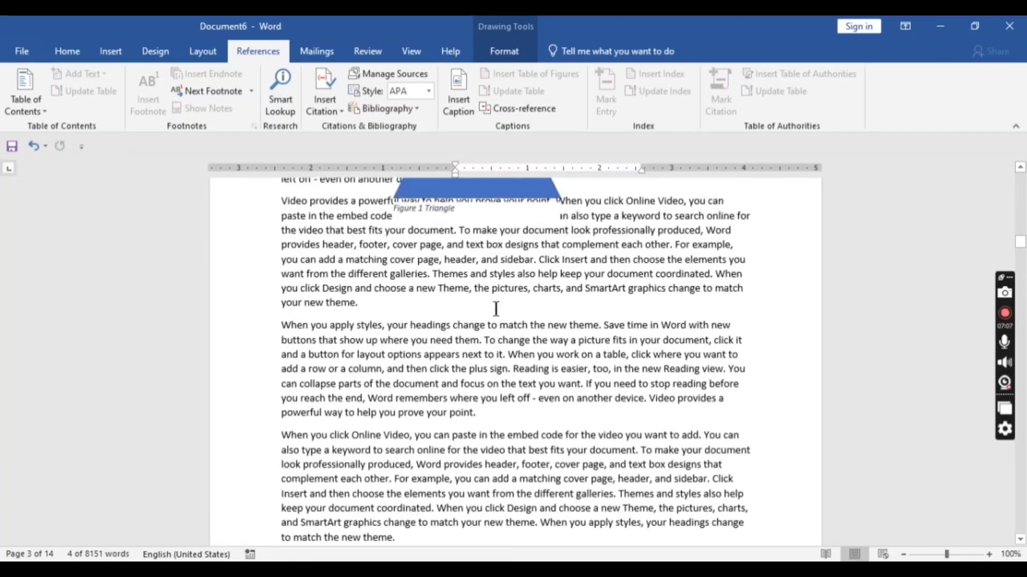
scroll(496, 309, down, 3)
scroll(496, 309, up, 15)
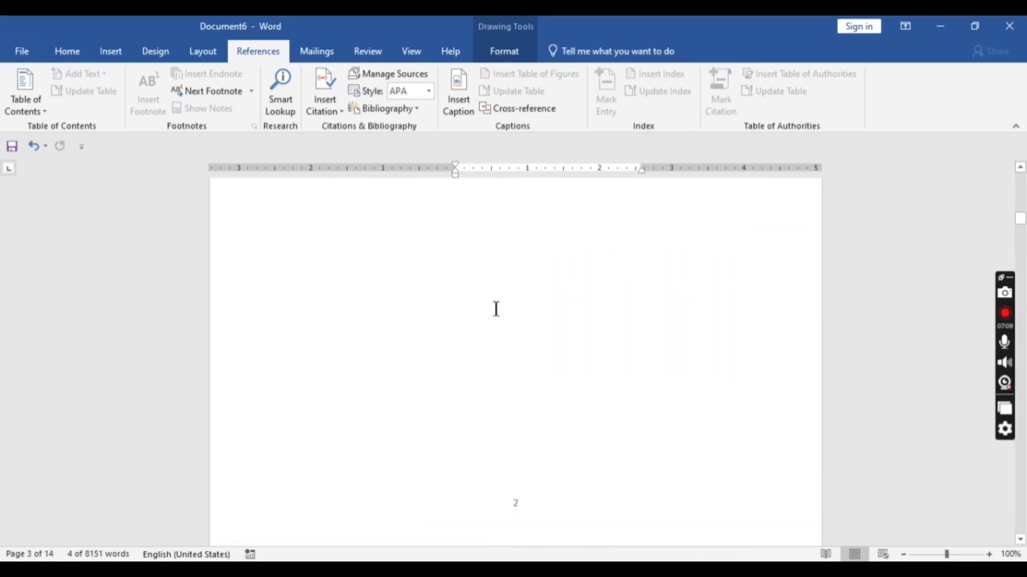
scroll(496, 309, down, 6)
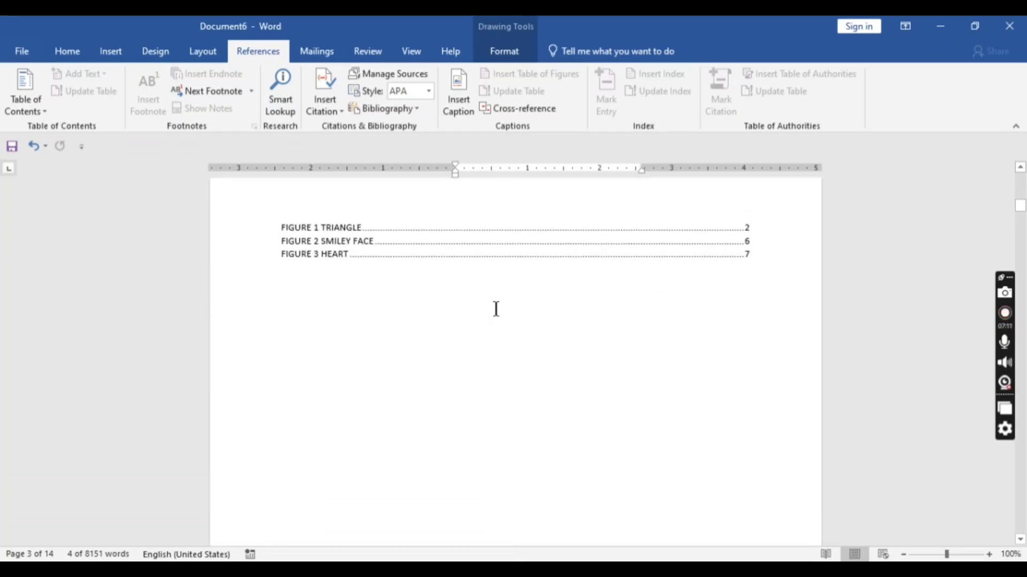
scroll(496, 309, up, 6)
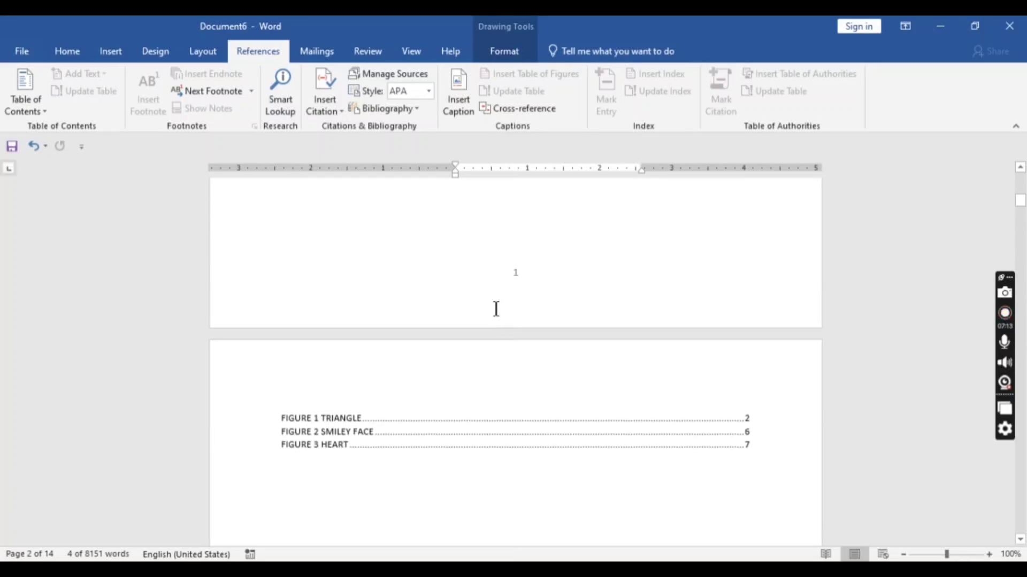
scroll(495, 310, down, 2)
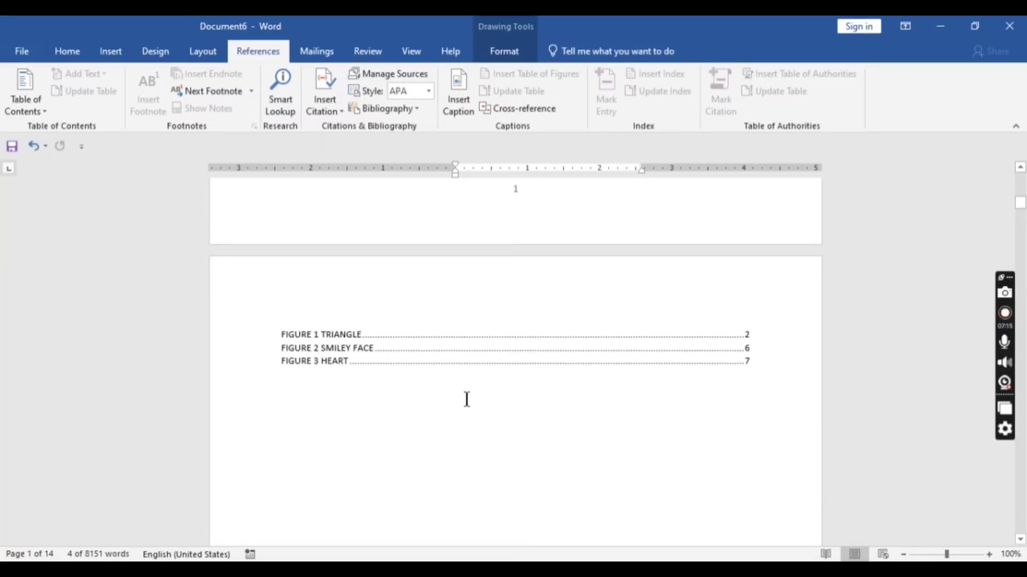
Generate sample text with =rand(20,5) on a new line above the first paragraph on page 3.
click(461, 415)
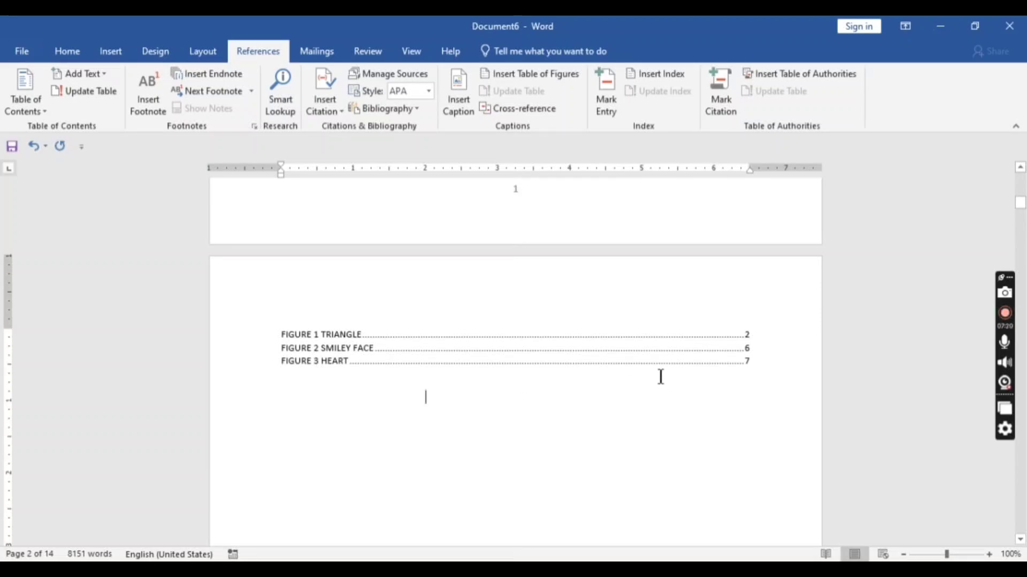
scroll(444, 410, down, 5)
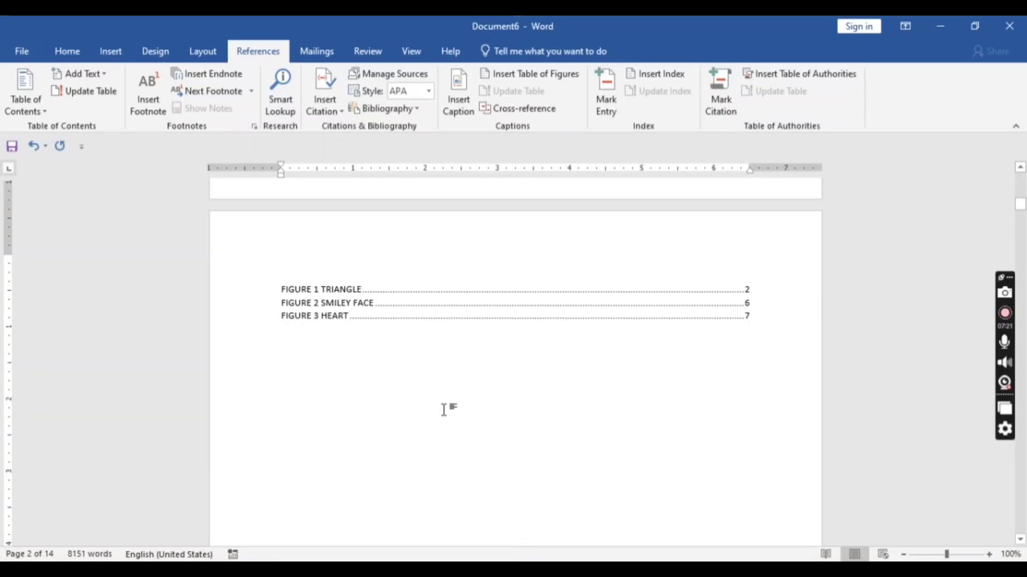
scroll(443, 410, down, 15)
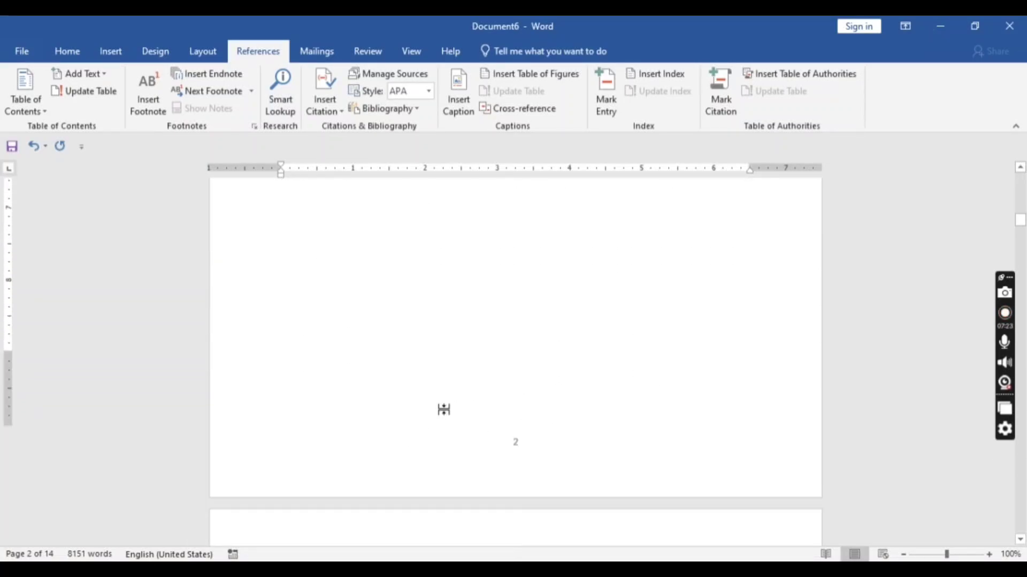
scroll(332, 396, up, 4)
click(301, 400)
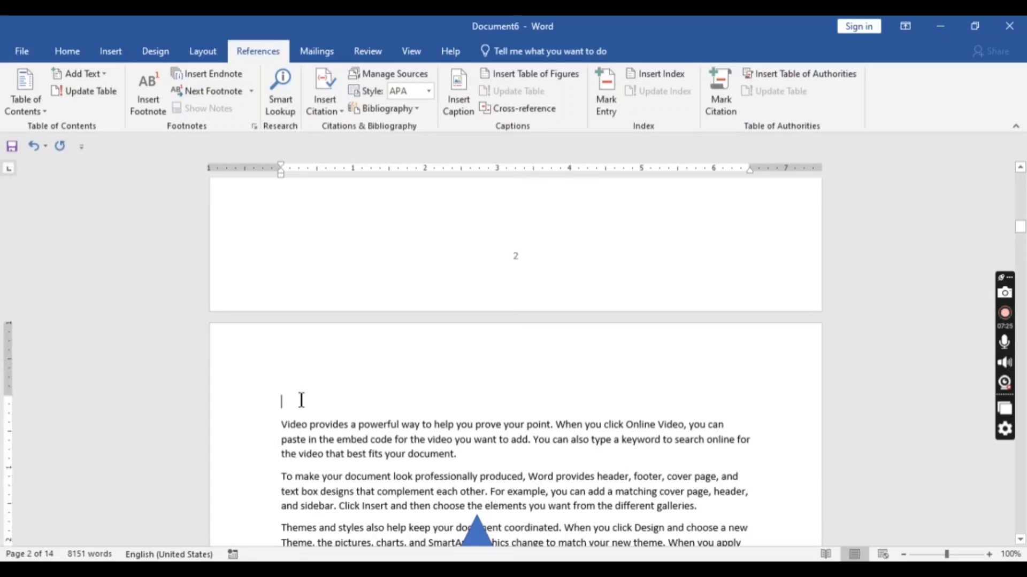
key(Return)
text(=rjand)
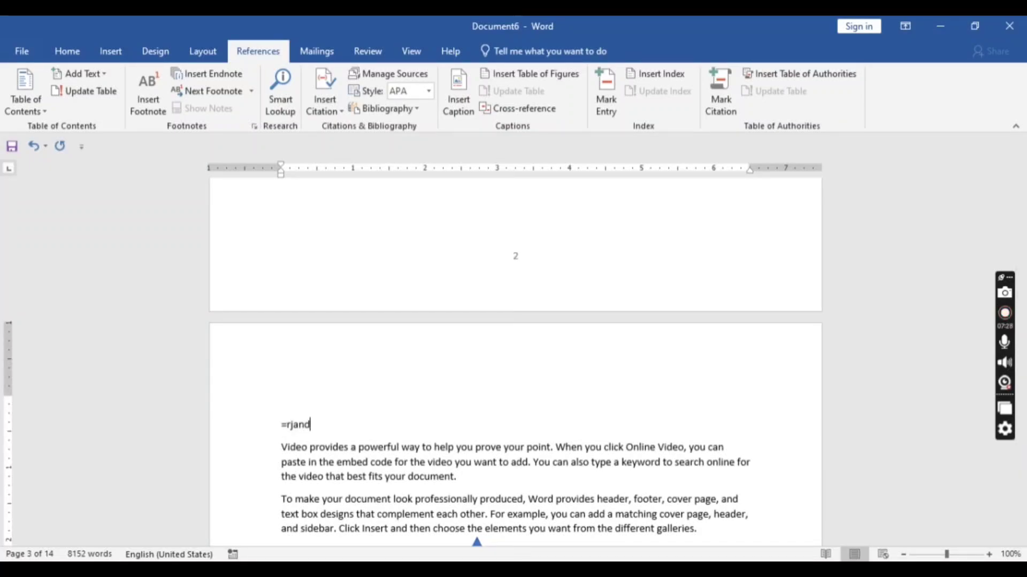
key(BackSpace)
key(BackSpace)
key(BackSpace)
key(BackSpace)
text(and())
key(BackSpace)
text(20,5))
key(Return)
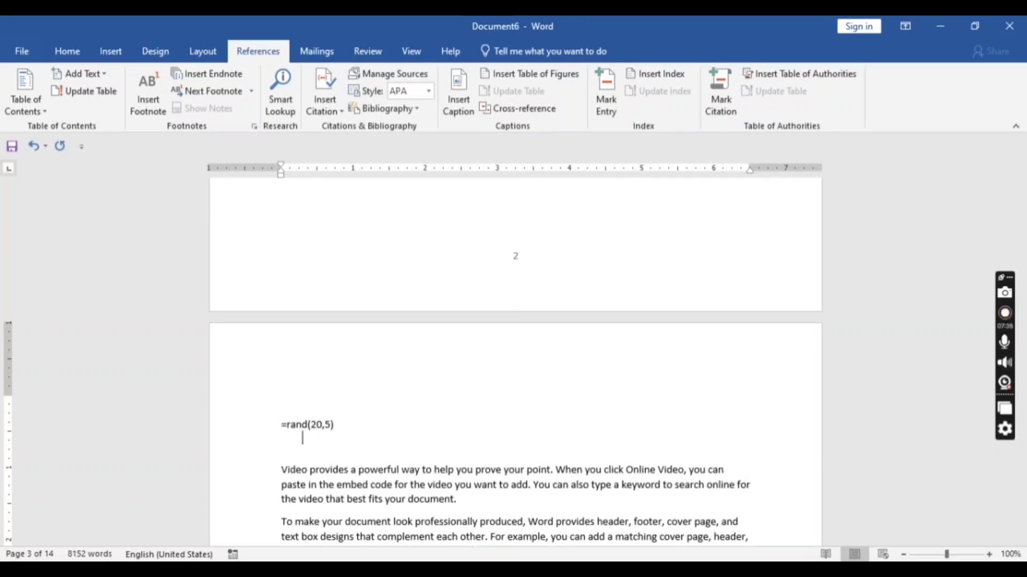
Check which pages the triangle and smiley face shapes are on after the added sample text.
scroll(521, 373, up, 5)
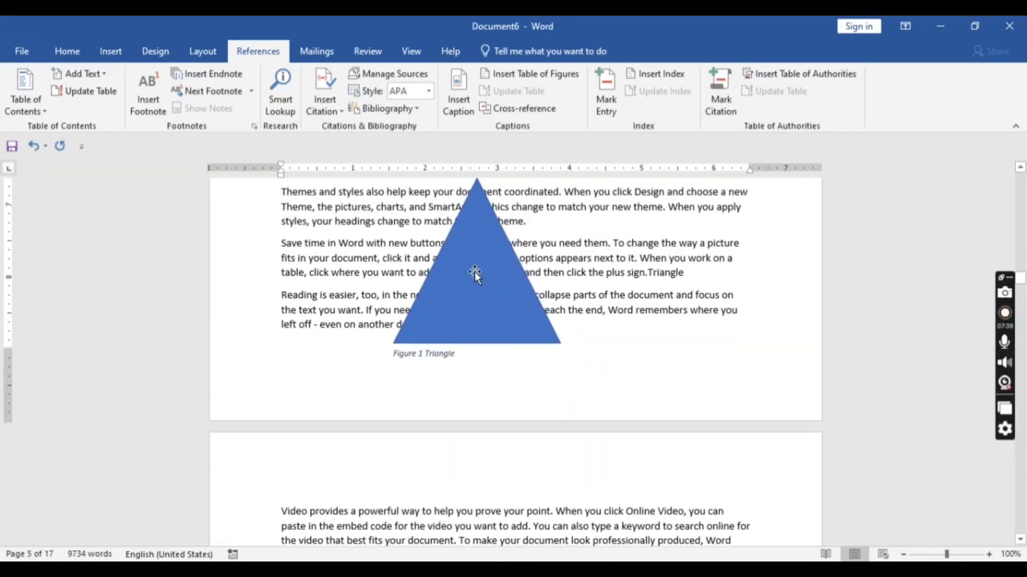
scroll(477, 288, down, 10)
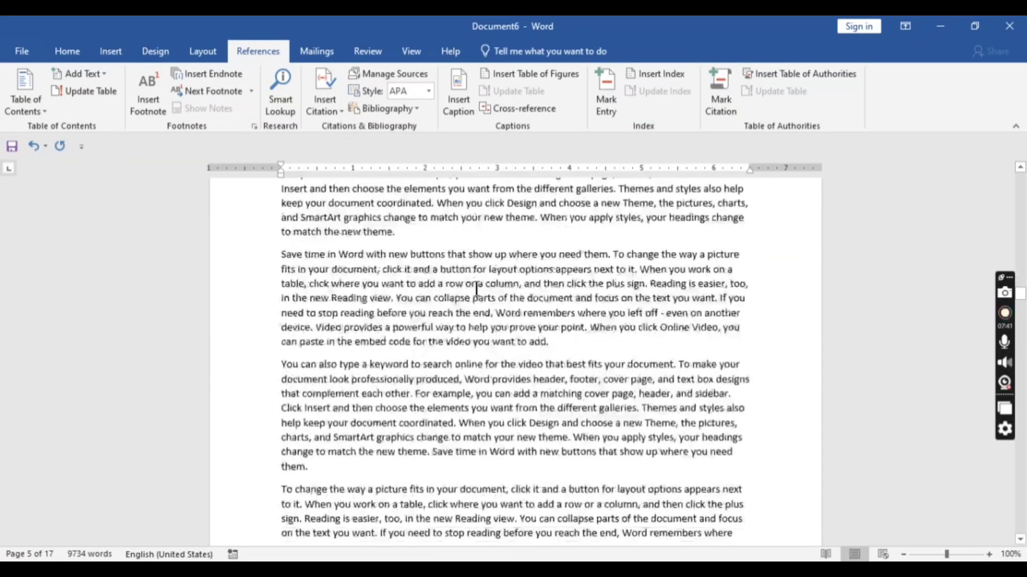
scroll(476, 287, up, 20)
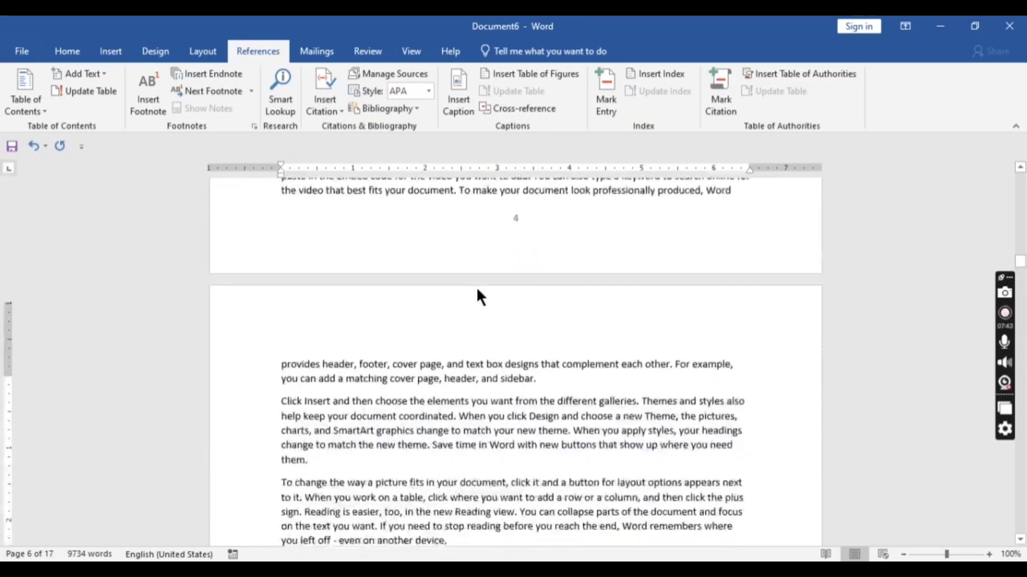
scroll(477, 290, down, 20)
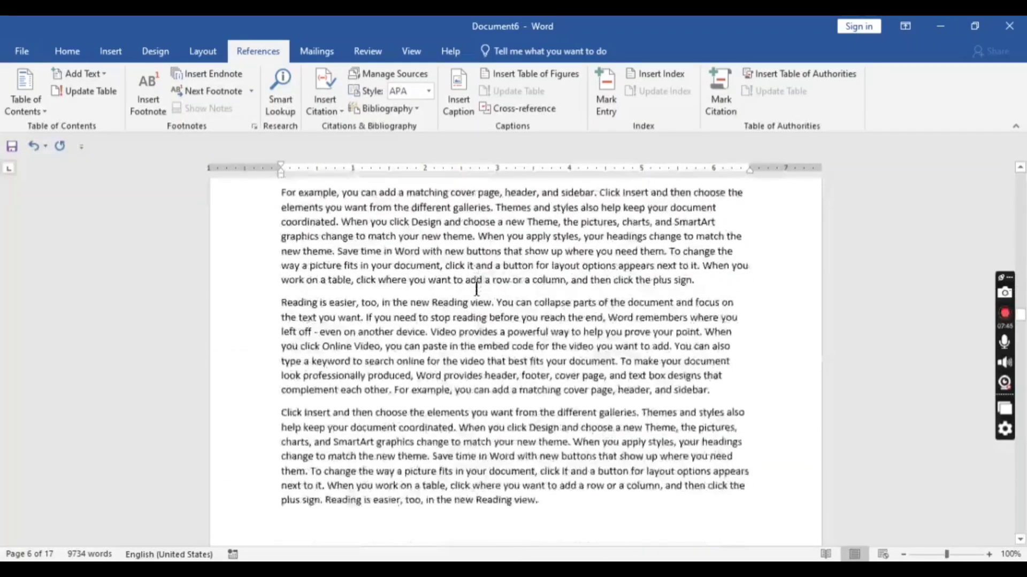
scroll(476, 289, down, 20)
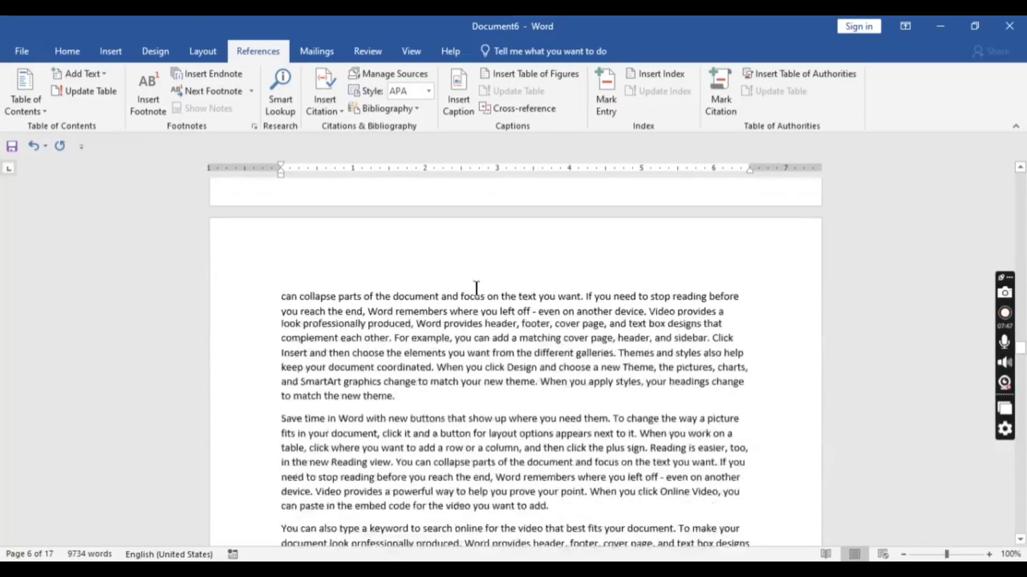
scroll(477, 289, down, 20)
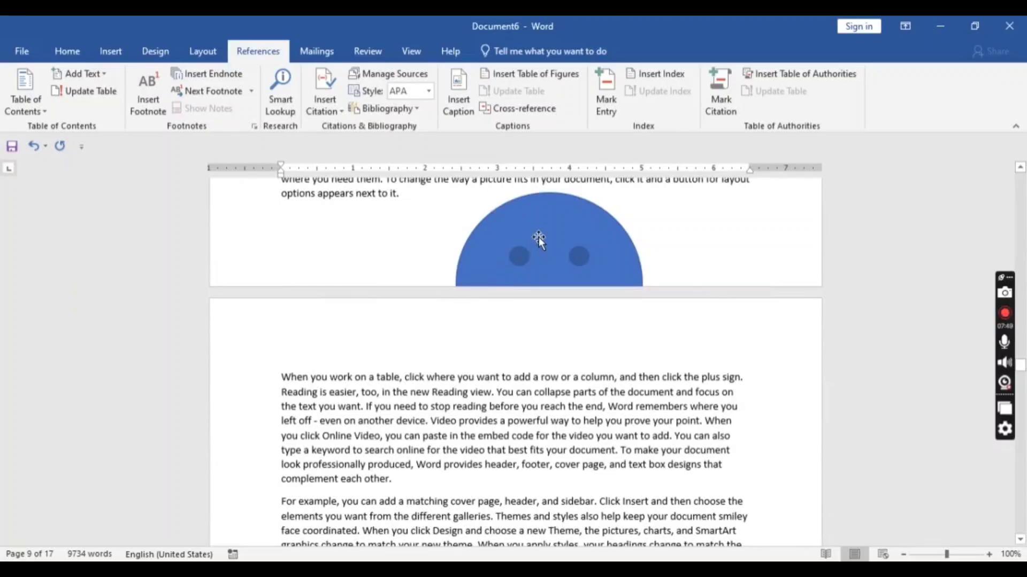
Move the smiley face shape from the end of its page onto the beginning of the following page's text.
drag(523, 276, 478, 409)
scroll(479, 408, down, 2)
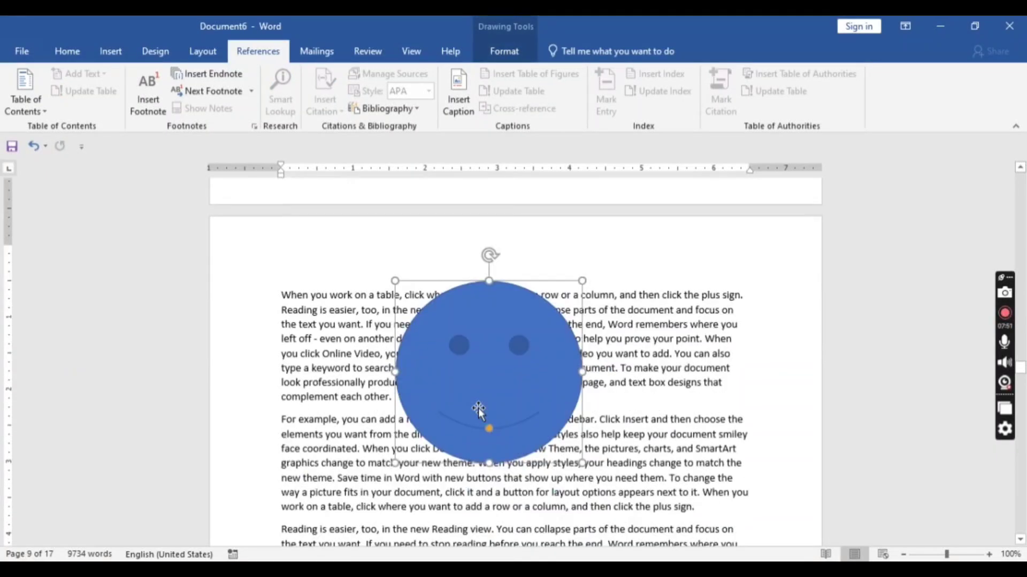
scroll(478, 408, down, 10)
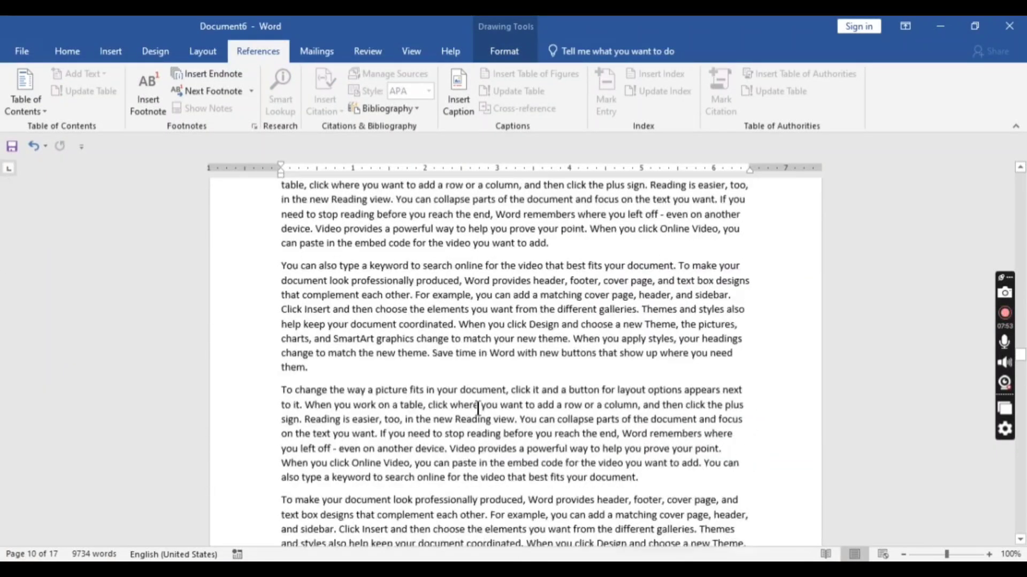
Undo the smiley face move and the generated sample text, then return to the table of figures.
key(ctrl+z)
key(ctrl+z)
key(ctrl+z)
key(ctrl+z)
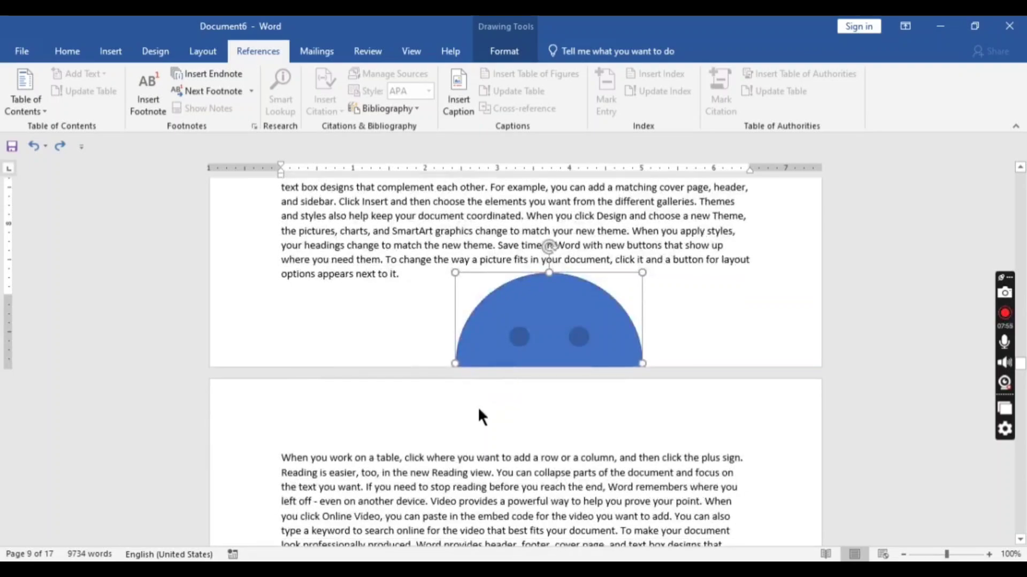
key(ctrl+z)
scroll(478, 409, down, 1)
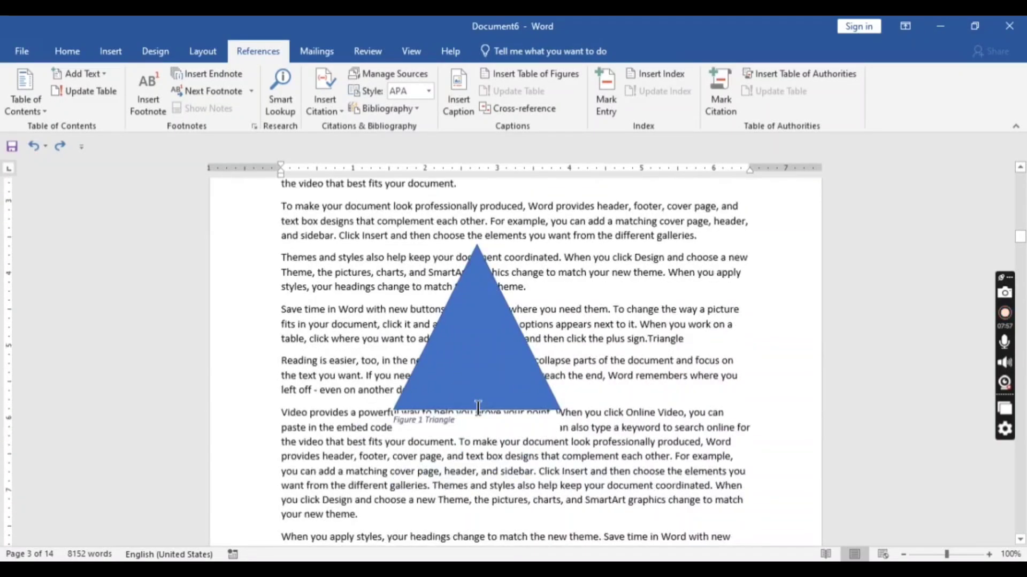
scroll(478, 409, up, 14)
scroll(478, 408, up, 6)
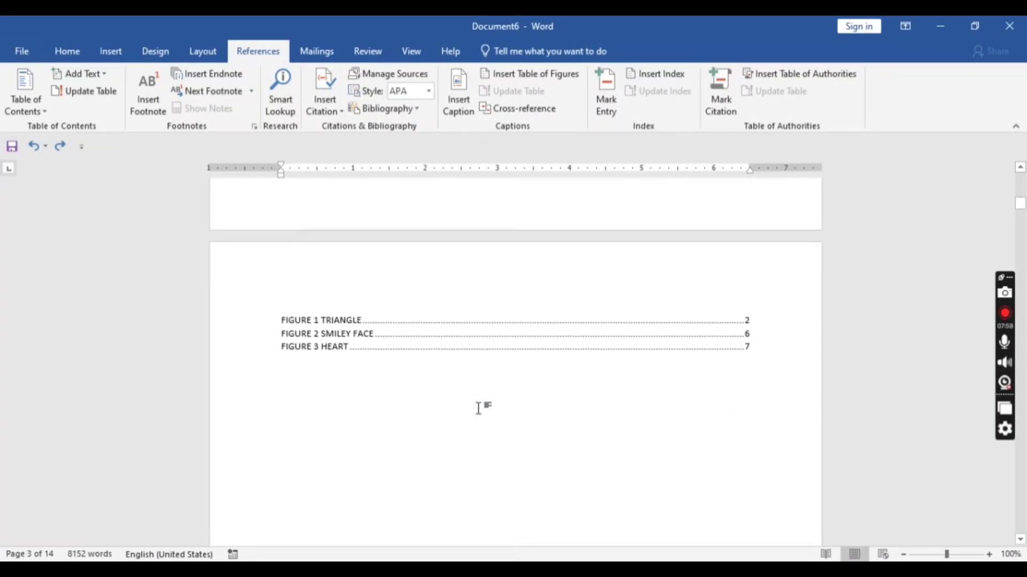
Delete the blank line below =rand(20,5) and insert a page break directly after that text.
scroll(368, 429, down, 5)
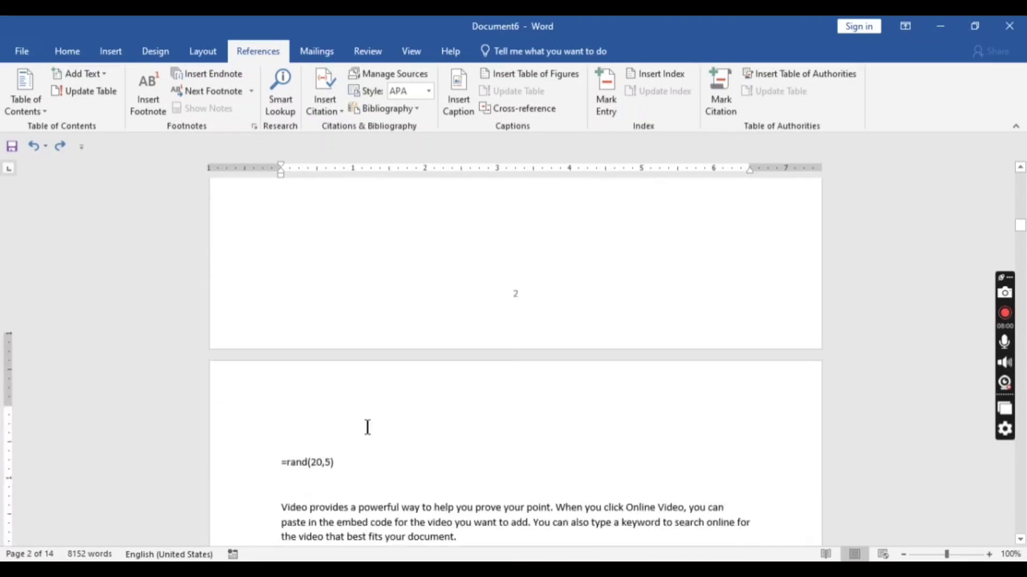
key(BackSpace)
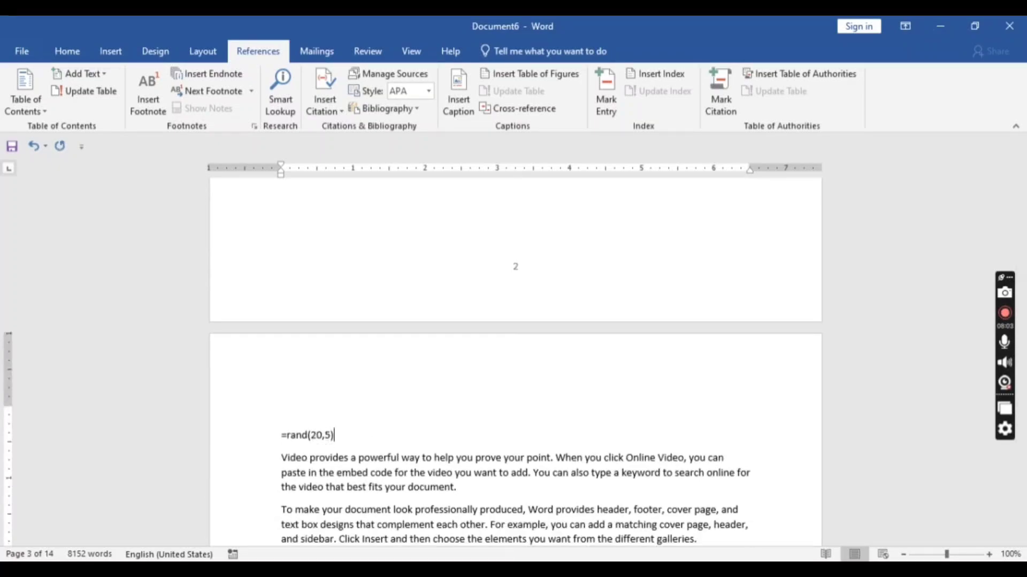
key(ctrl+Return)
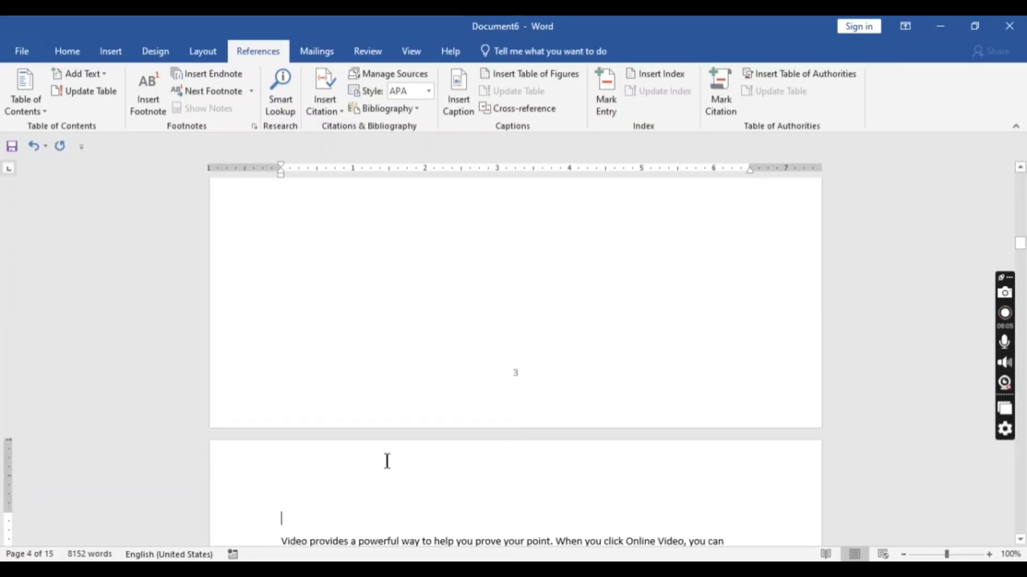
scroll(387, 461, down, 2)
scroll(388, 461, down, 12)
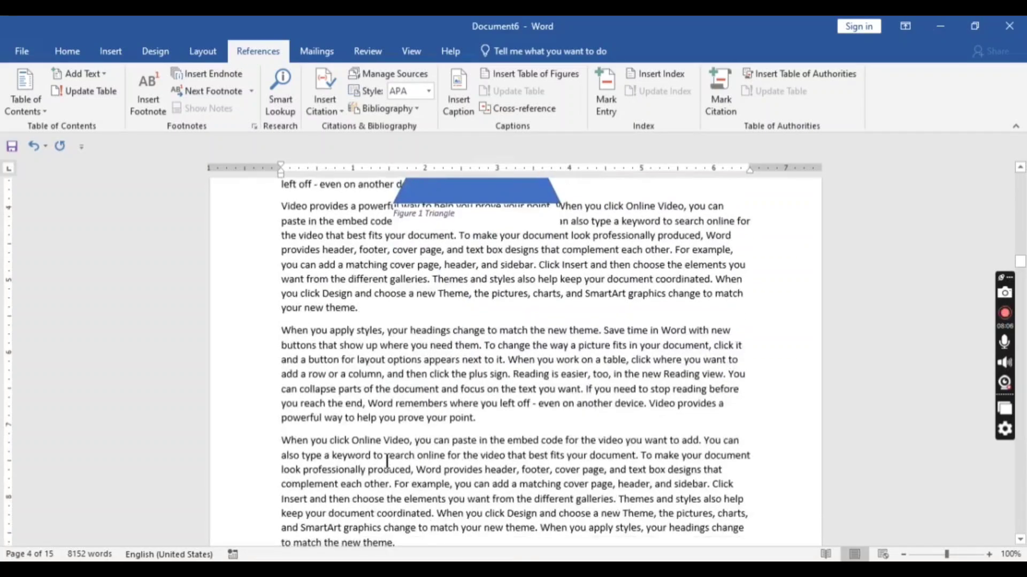
Update only the page numbers in the table of figures on page 2.
scroll(387, 461, up, 20)
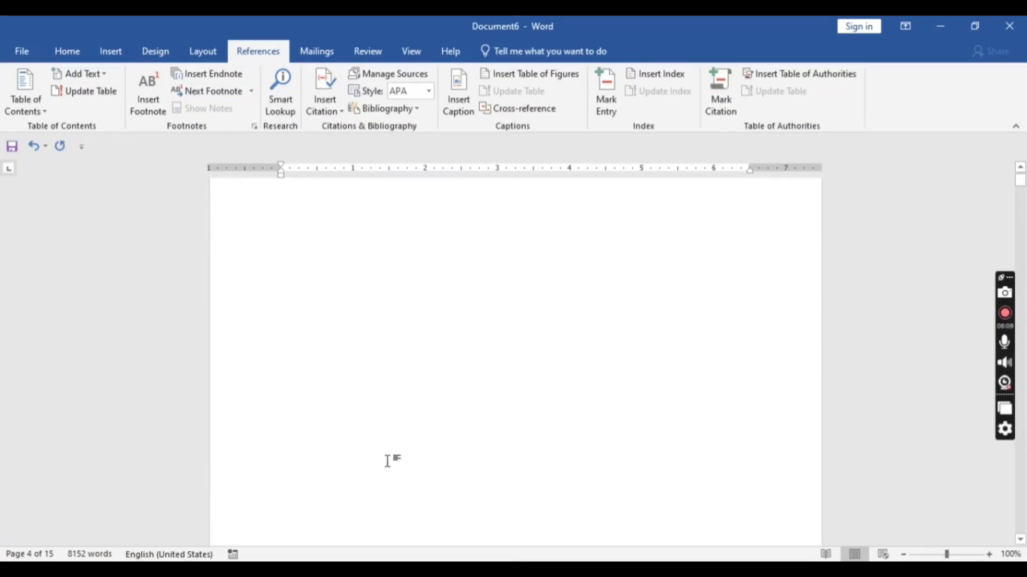
scroll(387, 461, down, 3)
scroll(387, 461, down, 7)
click(341, 390)
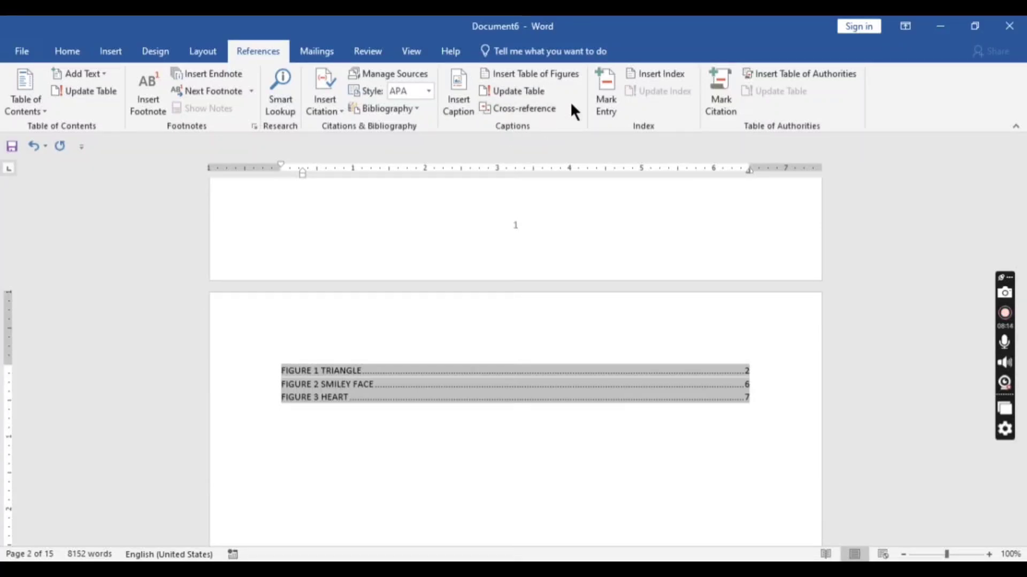
click(511, 98)
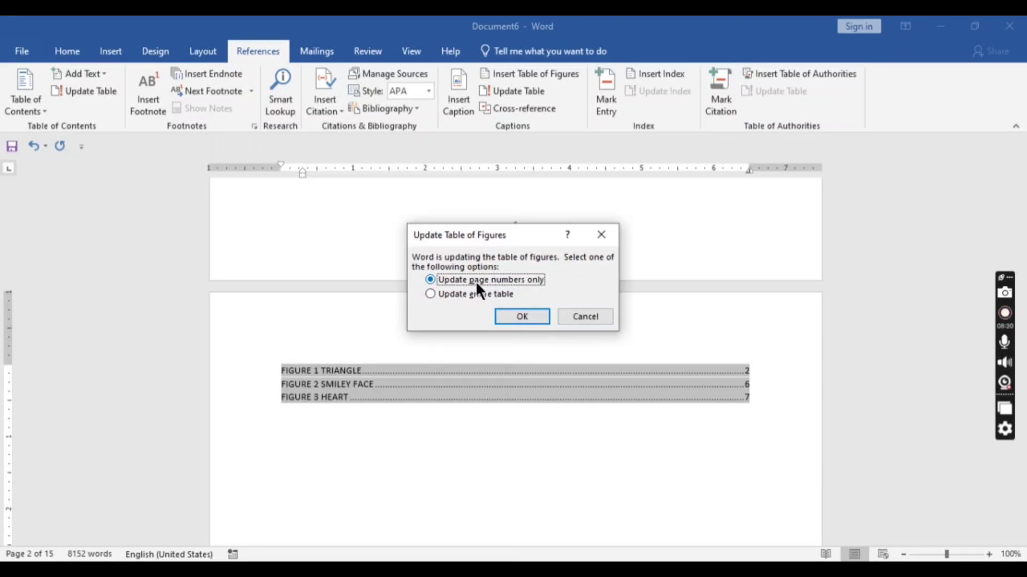
click(524, 317)
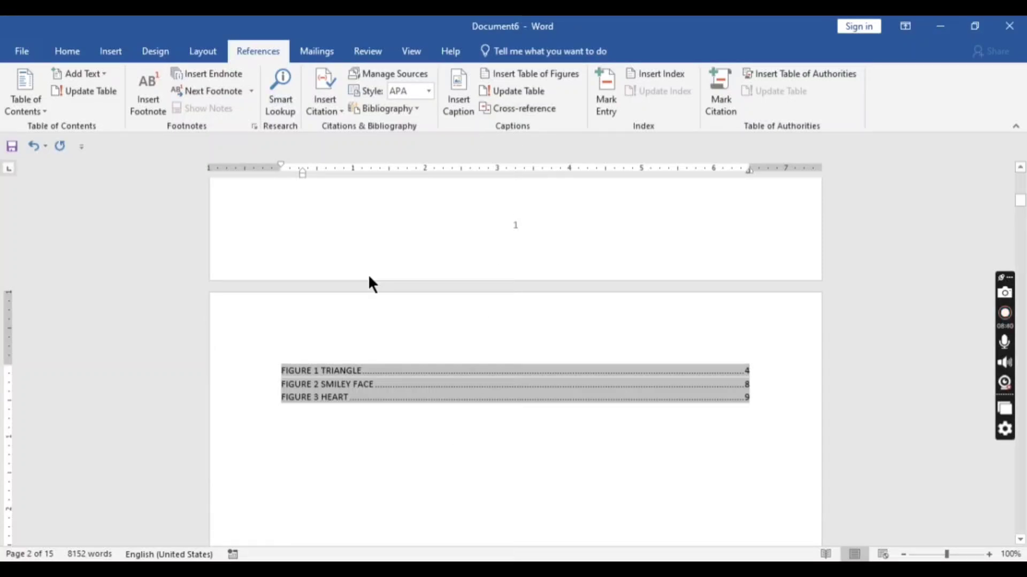
click(109, 52)
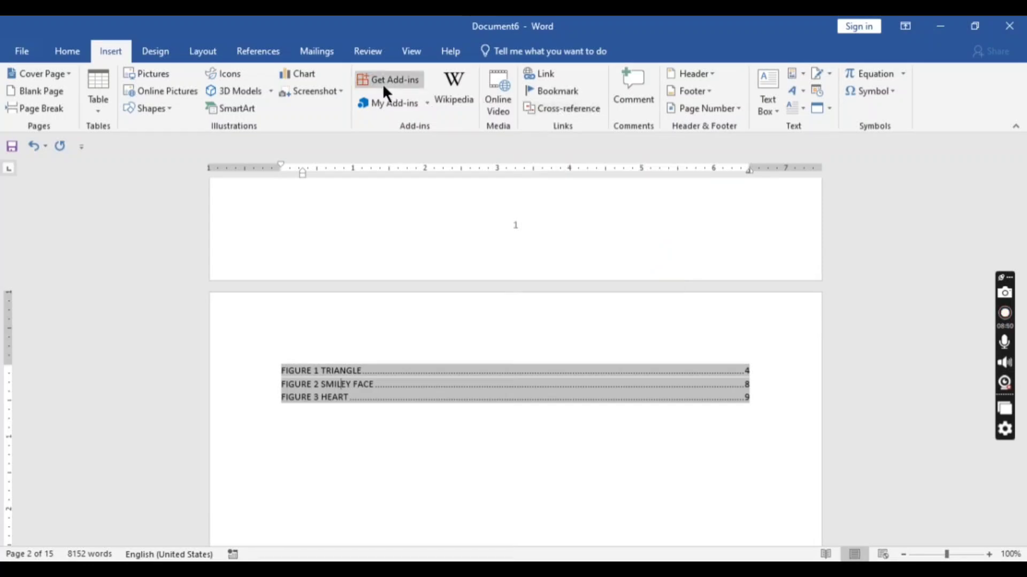
click(262, 50)
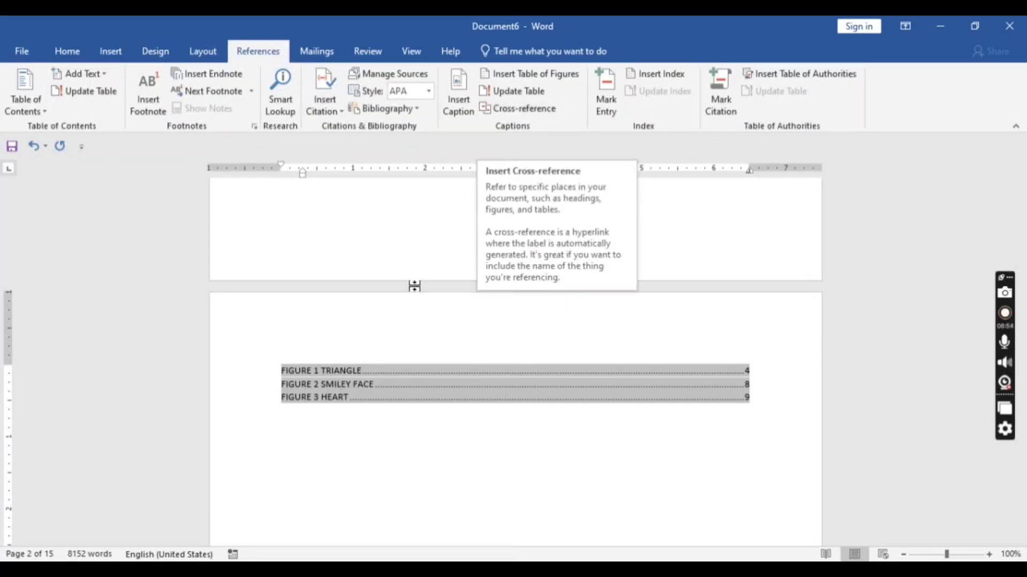
click(301, 433)
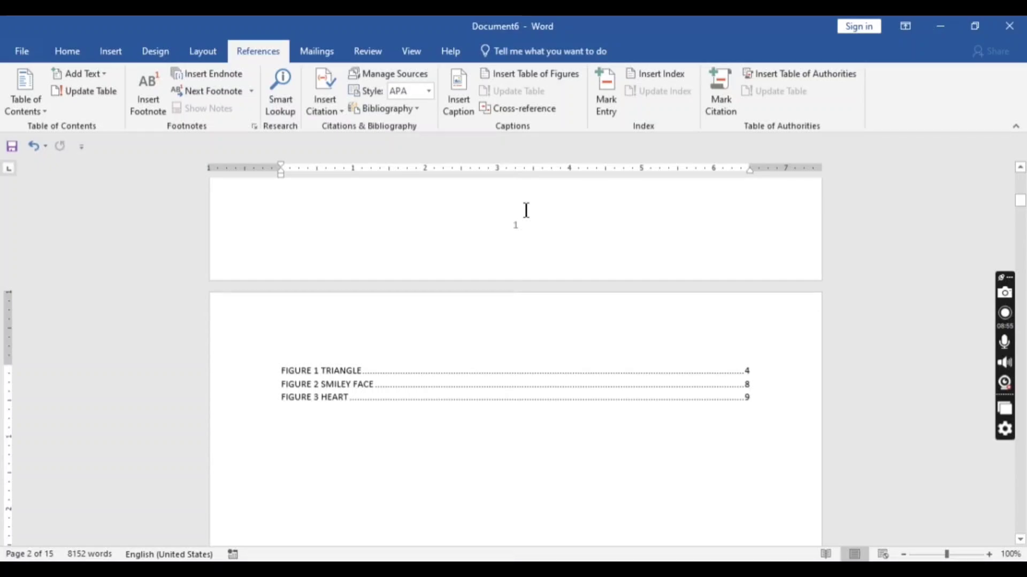
click(111, 52)
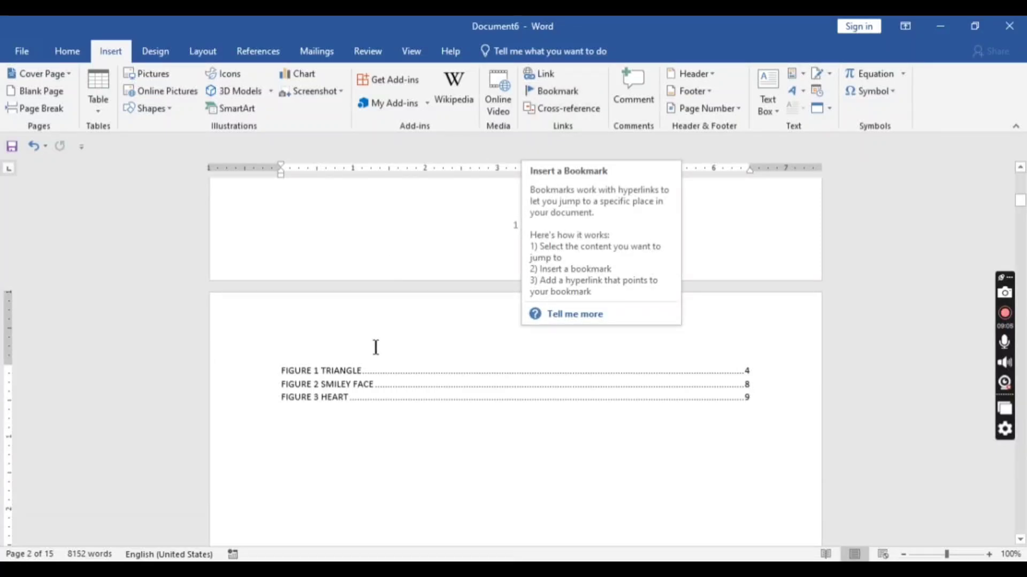
scroll(436, 363, down, 3)
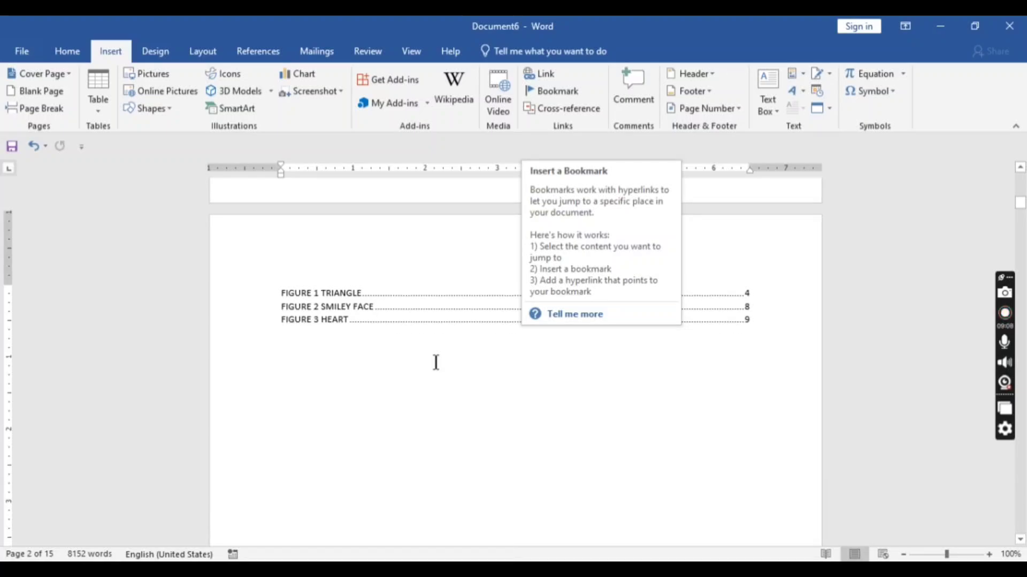
Review the reference types and reference targets offered for a cross-reference, and close the dialog without inserting one.
click(262, 53)
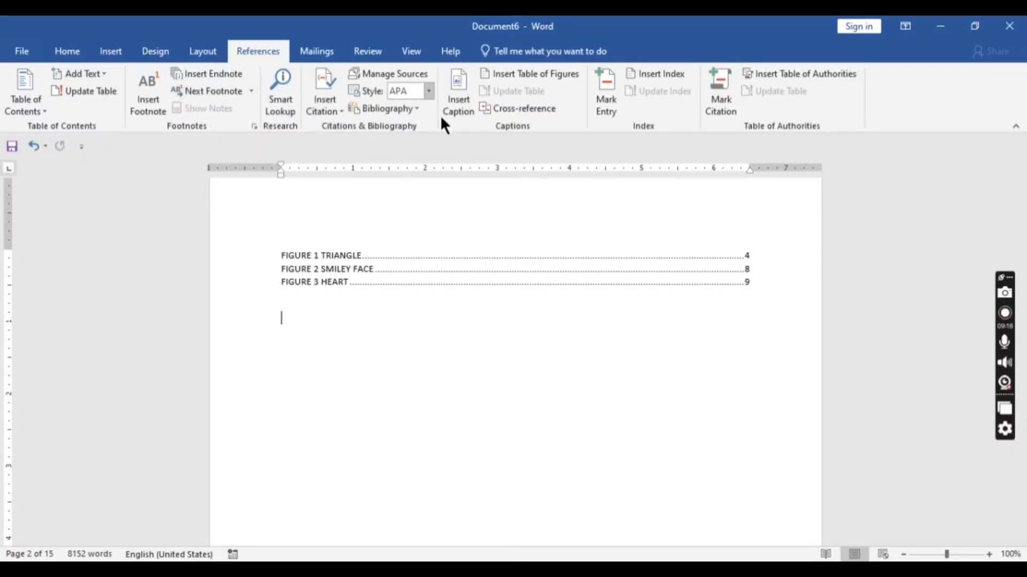
click(516, 107)
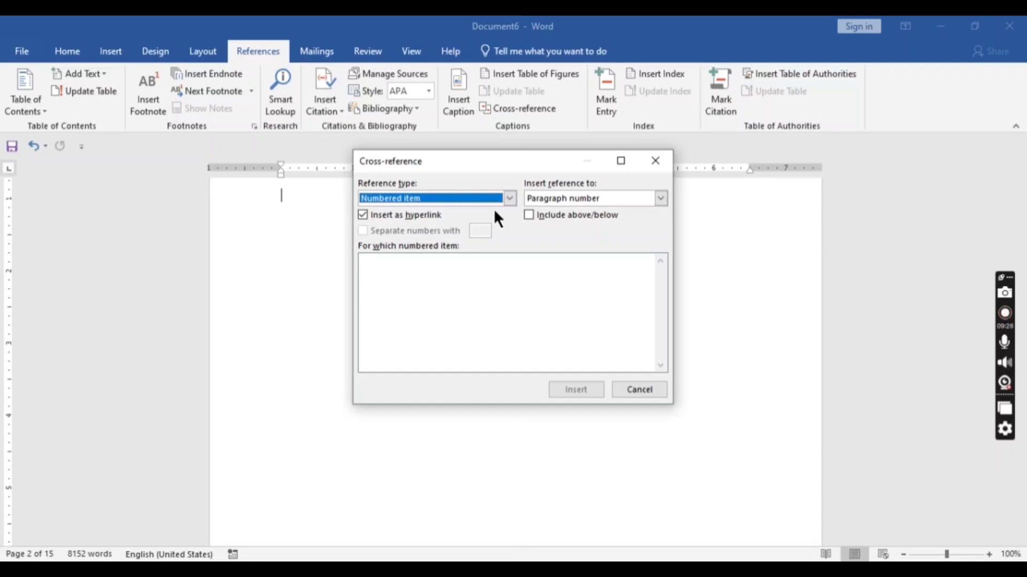
click(510, 198)
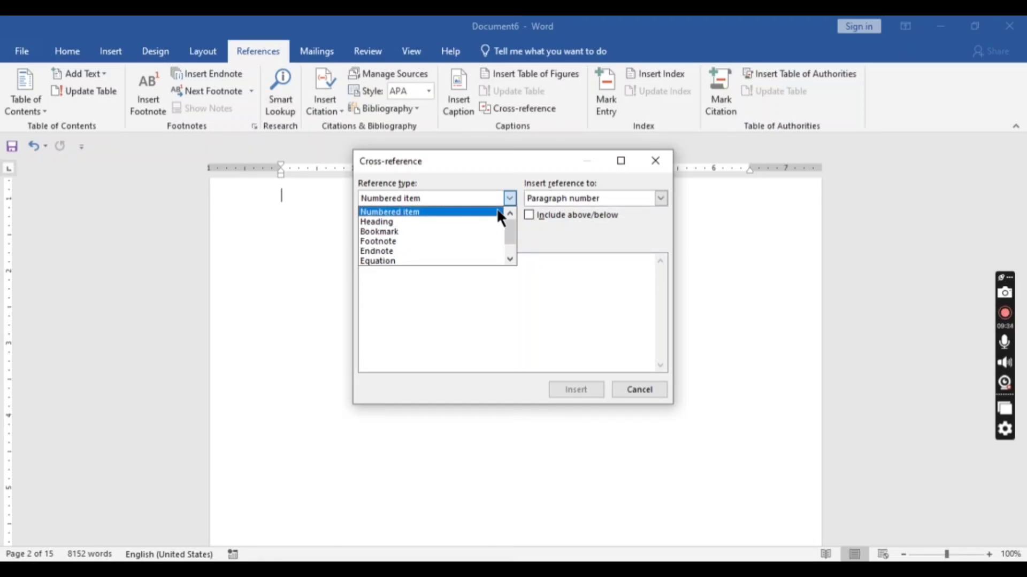
click(654, 160)
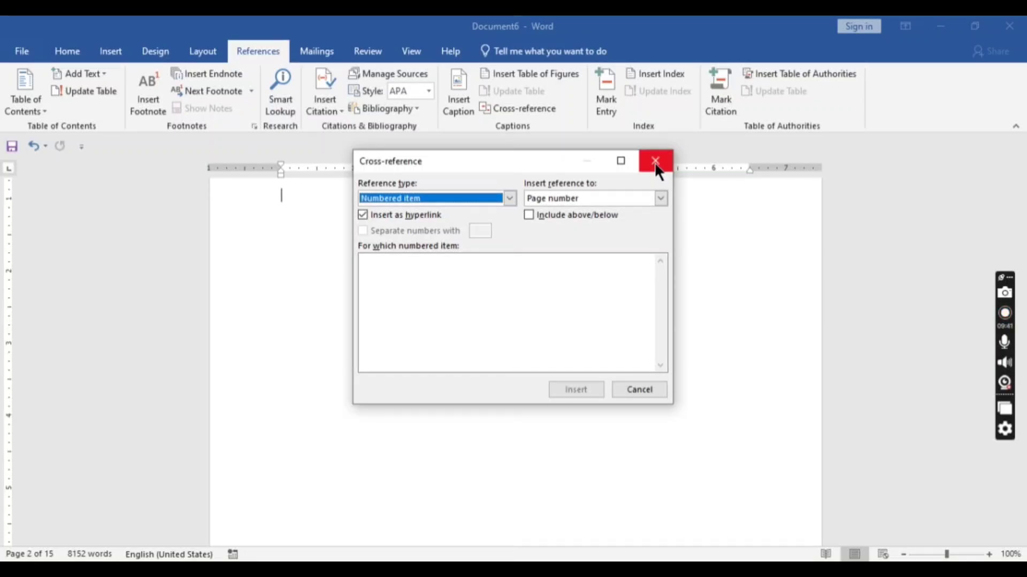
click(655, 162)
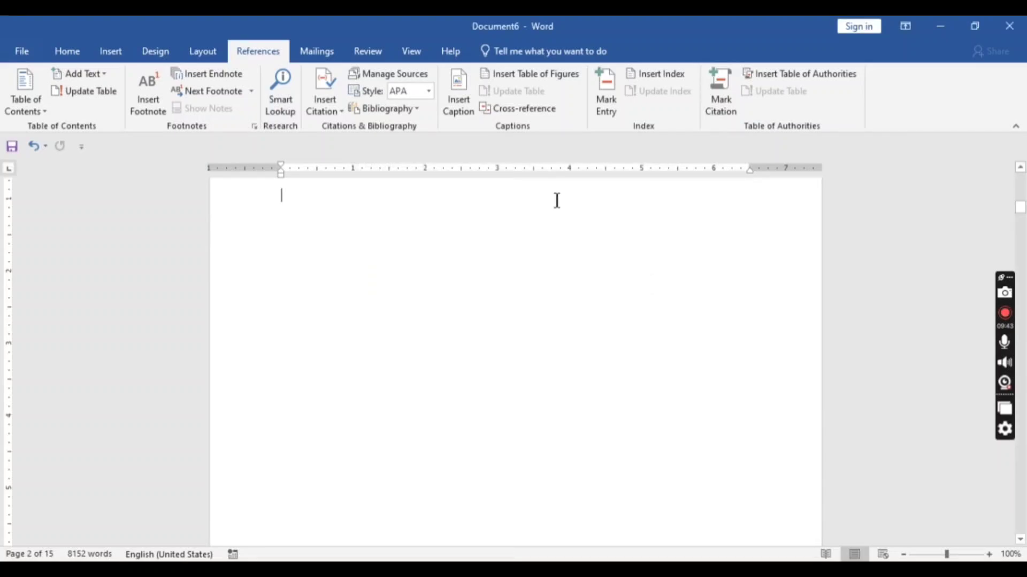